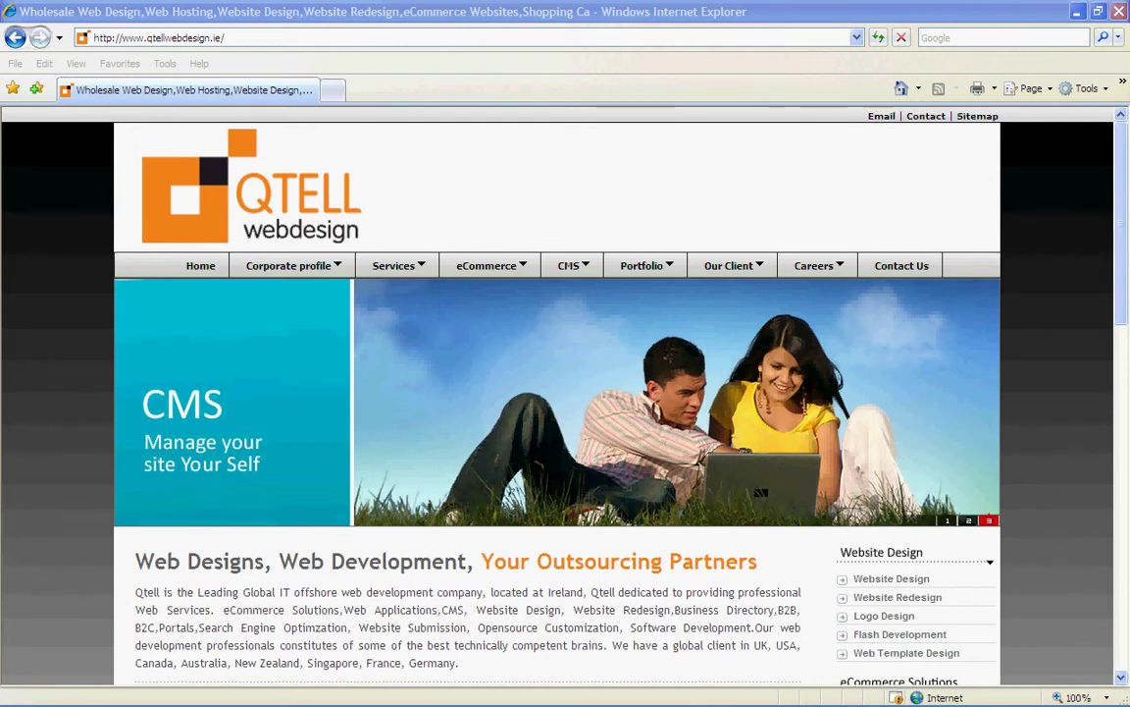
# - Centre the Administrator Area window and maximize it to show the category edit form
pyautogui.moveTo(981, 259); pyautogui.dragTo(586, 164)
pyautogui.click(725, 171)
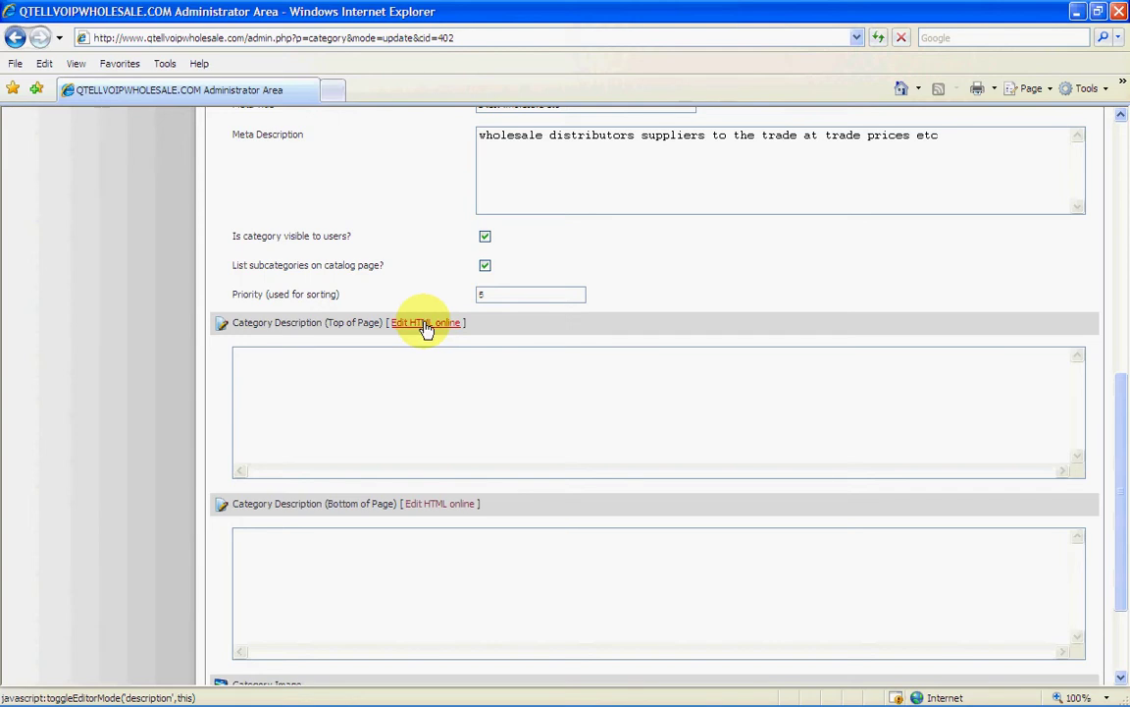
# - Load the TinyMCE editor for Category Description (Top of Page) and scroll to view it
pyautogui.click(426, 330)
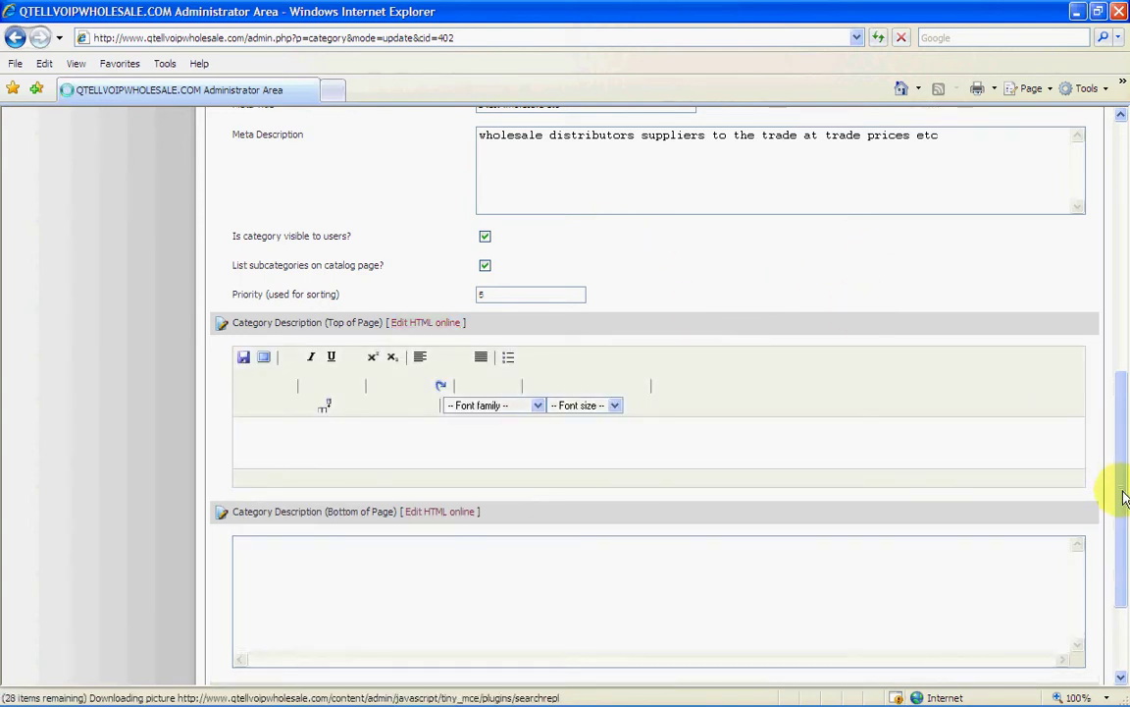
pyautogui.scroll(1, 1124, 473)
pyautogui.moveTo(1125, 473); pyautogui.dragTo(1124, 479)
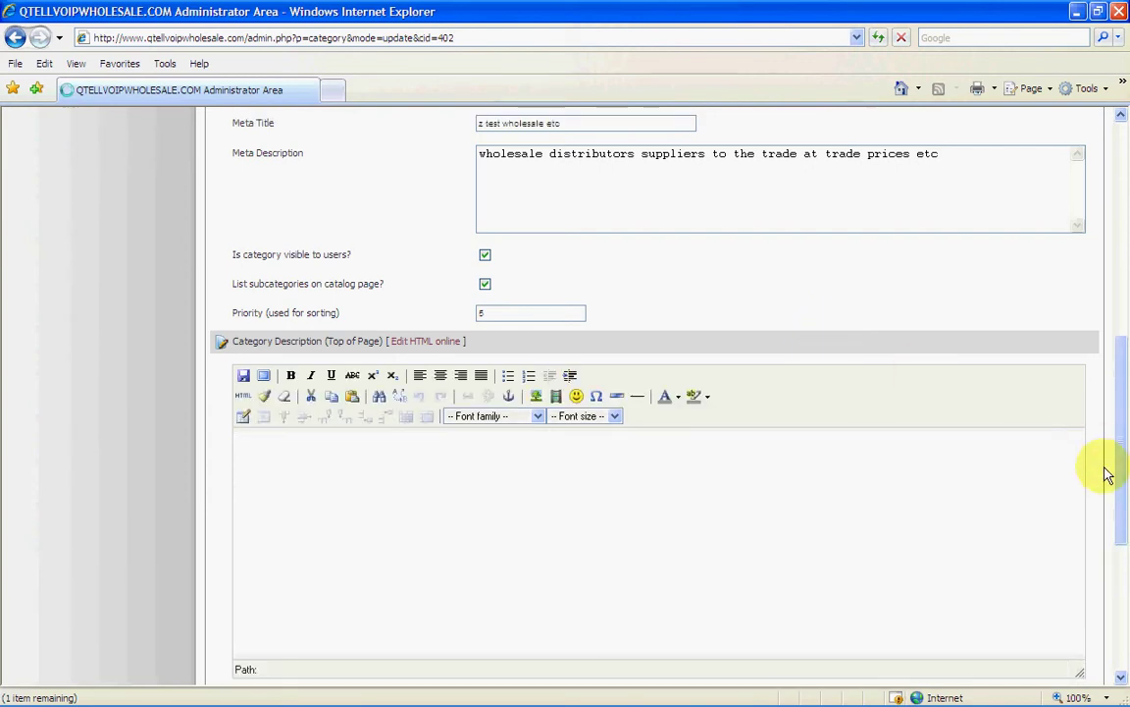
pyautogui.moveTo(1124, 499)
pyautogui.mouseDown()
pyautogui.moveTo(1119, 455)
pyautogui.moveTo(1121, 564)
pyautogui.moveTo(1122, 515)
pyautogui.mouseUp()
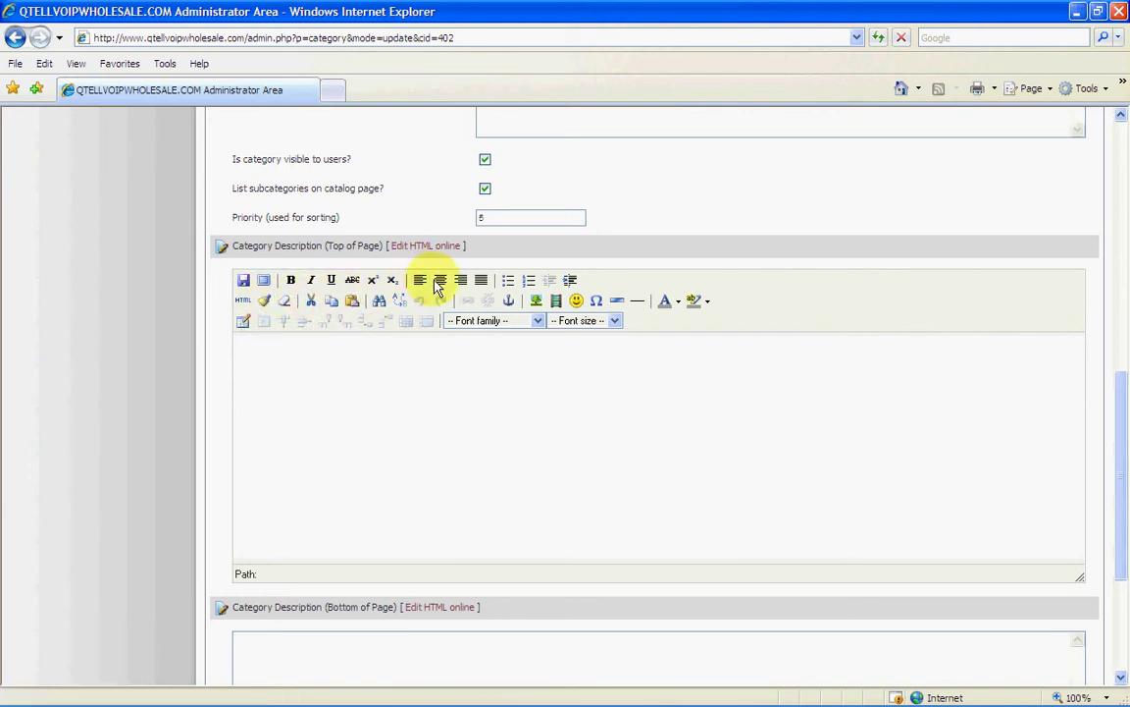
# - Set the top description font size to 7 (36 pt) and type a row of a's
pyautogui.click(539, 323)
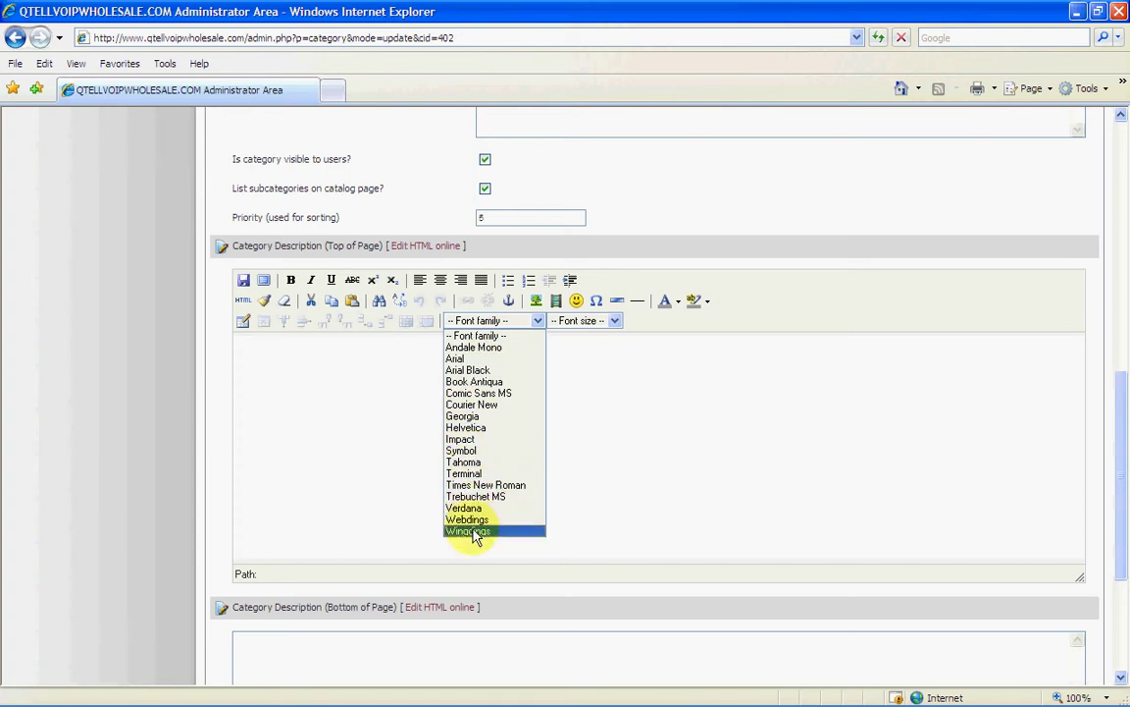
pyautogui.click(592, 407)
pyautogui.click(616, 321)
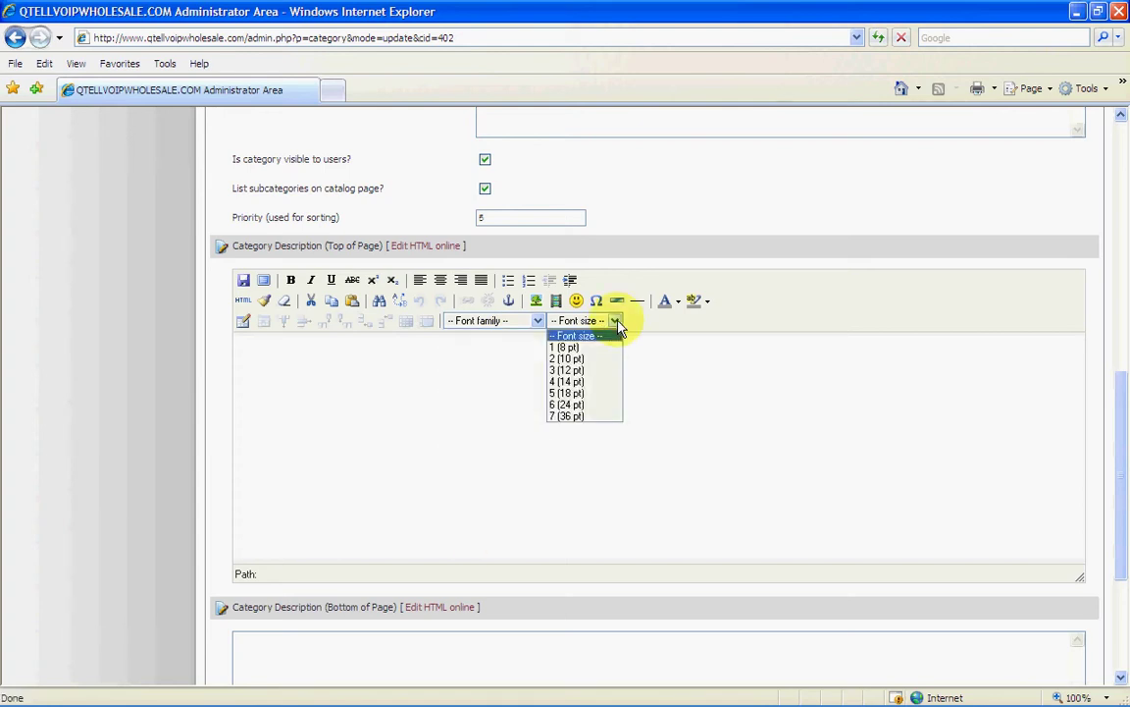
pyautogui.click(566, 417)
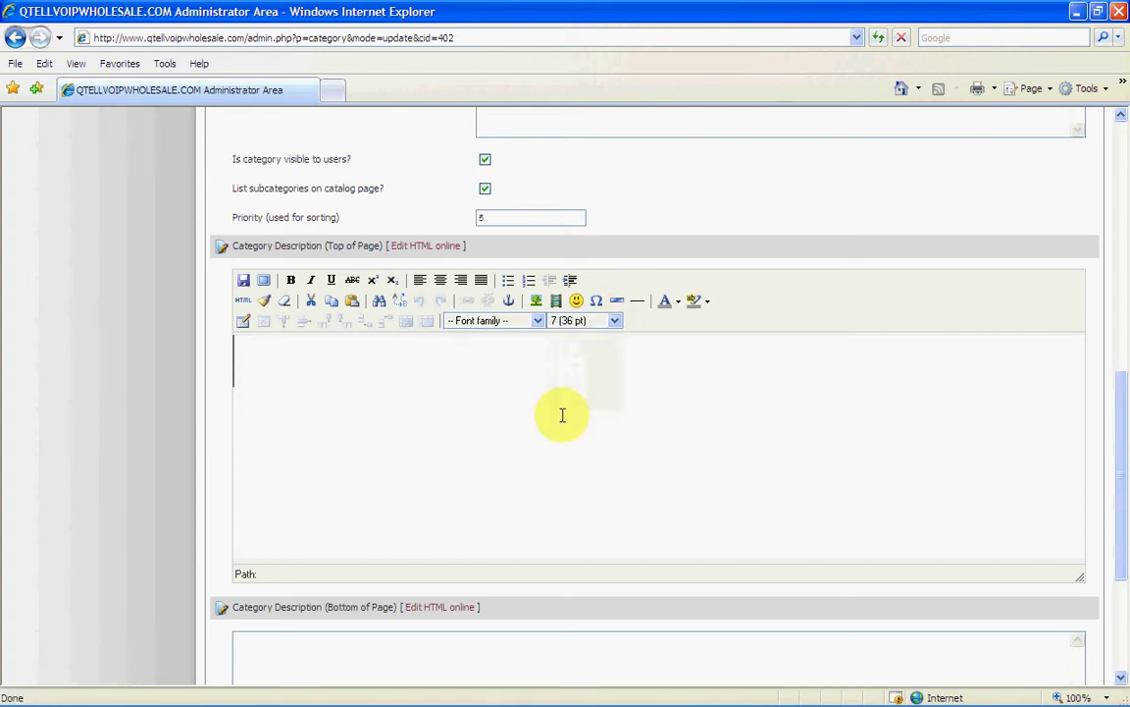
pyautogui.write('aaaaaa')
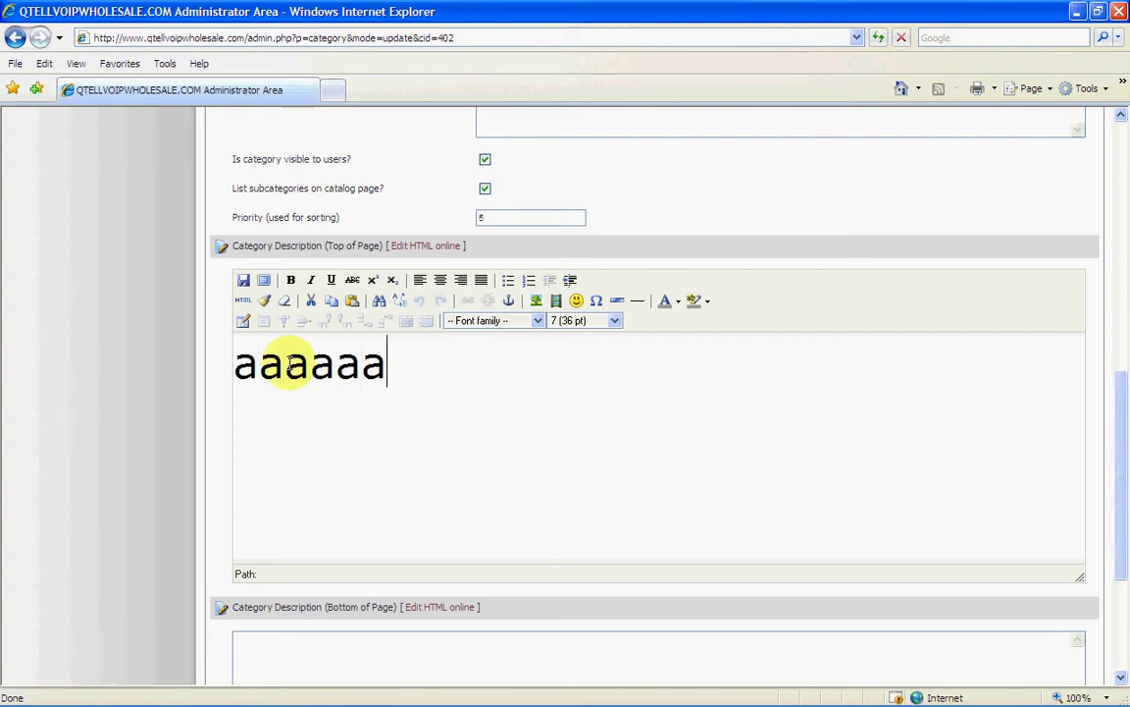
pyautogui.write('a')
# - Shrink the typed a's to size 1 (8 pt), then select and delete them
pyautogui.moveTo(189, 366); pyautogui.dragTo(444, 361)
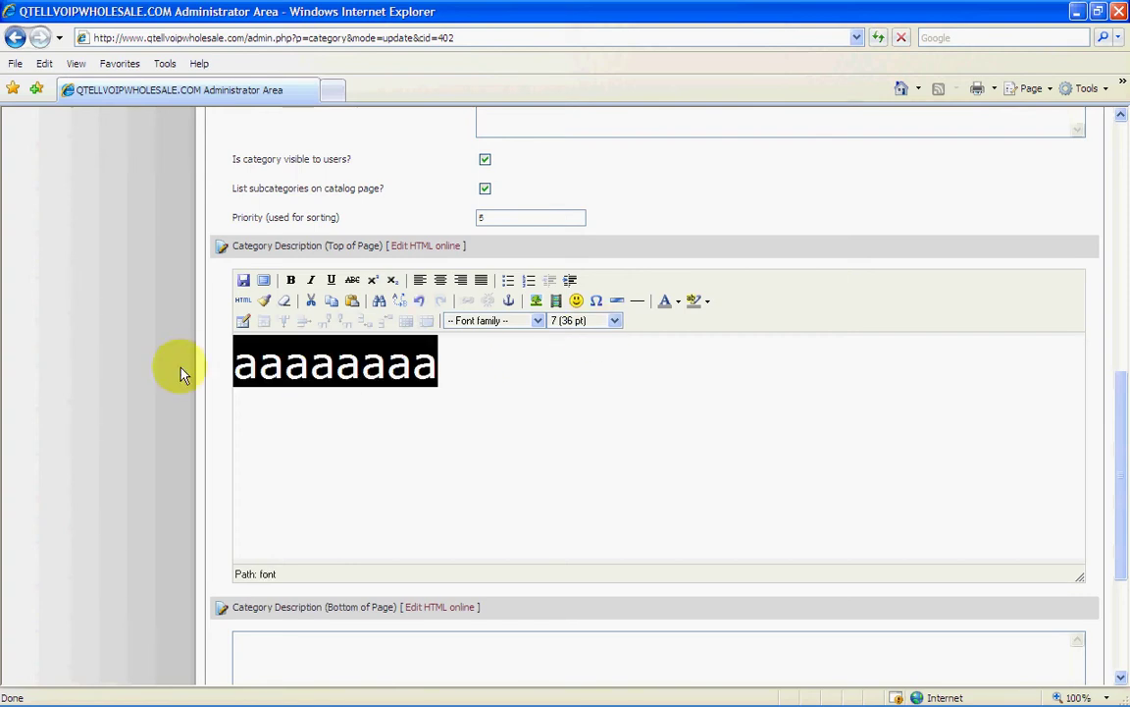
pyautogui.click(615, 321)
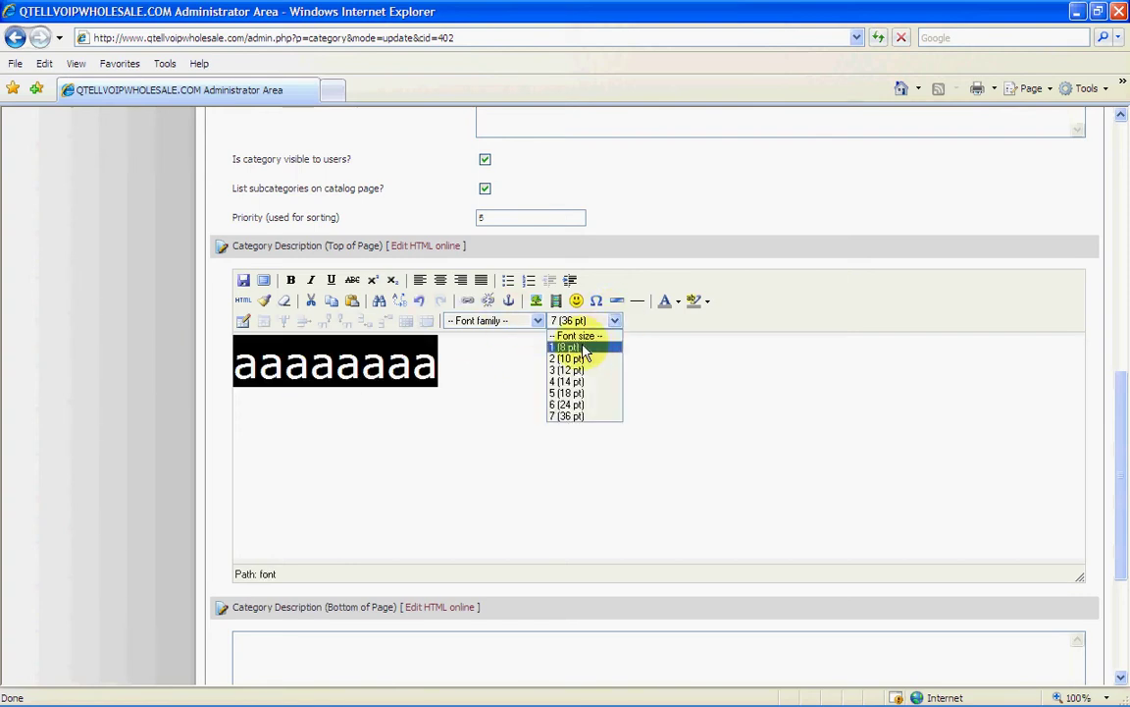
pyautogui.click(583, 348)
pyautogui.click(295, 340)
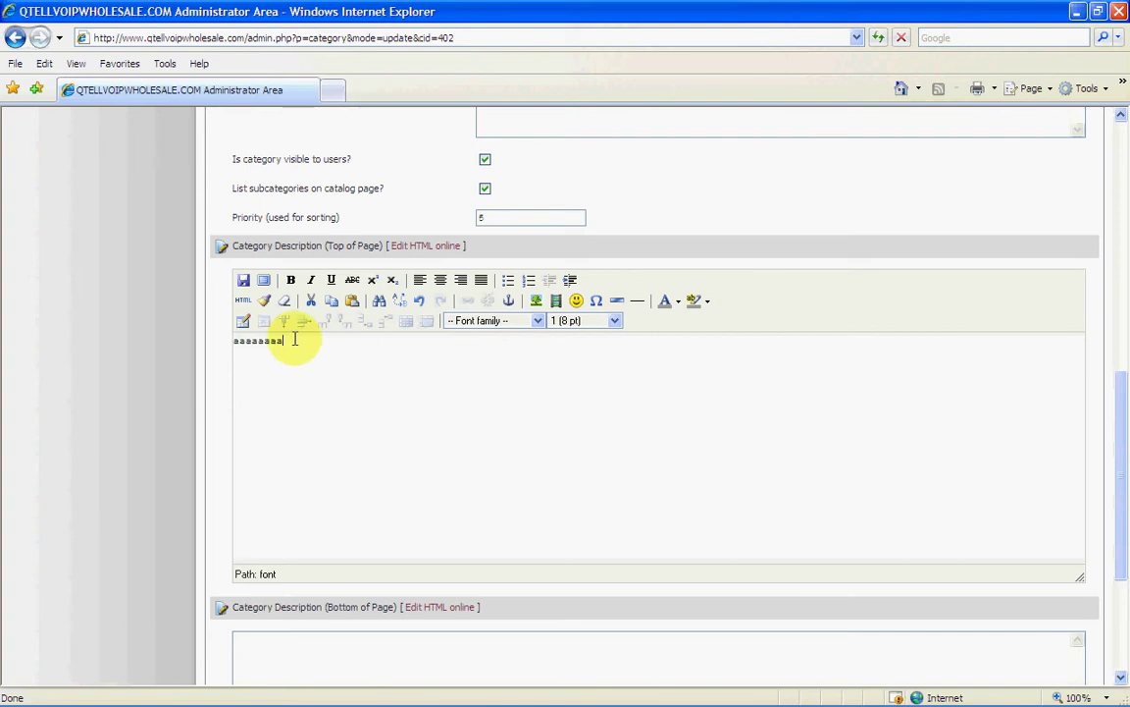
pyautogui.moveTo(294, 341); pyautogui.dragTo(167, 349)
pyautogui.press('Delete')
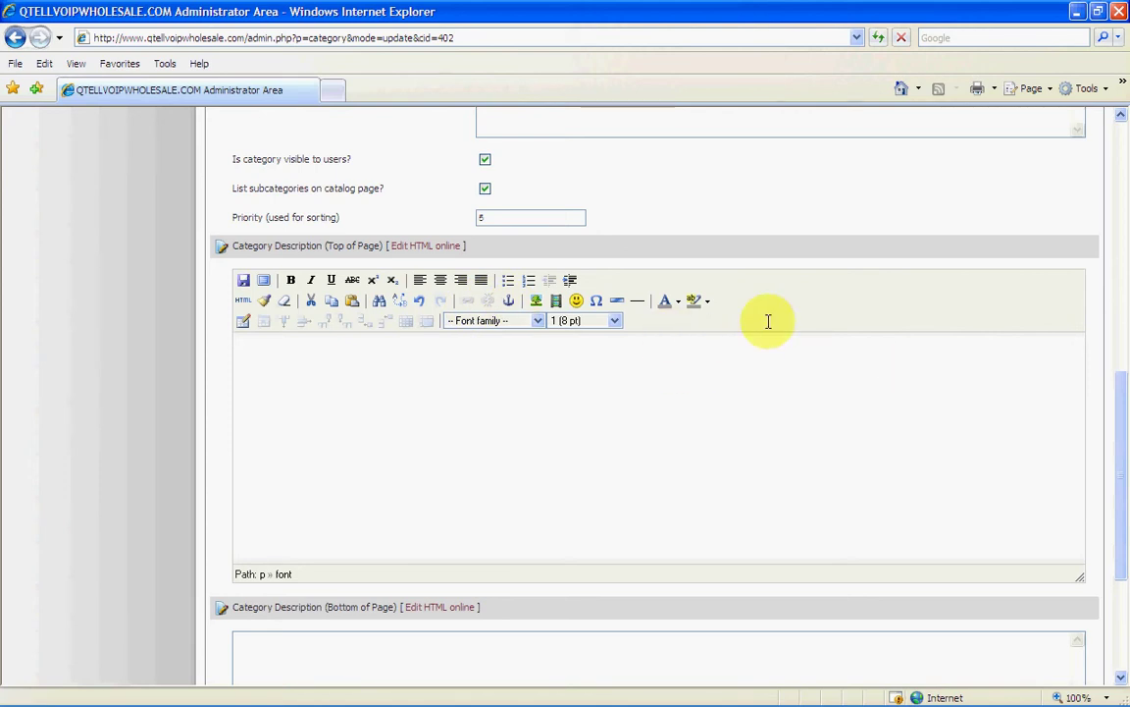
# - Type a short line of test a's into the top description
pyautogui.scroll(3, 846, 347)
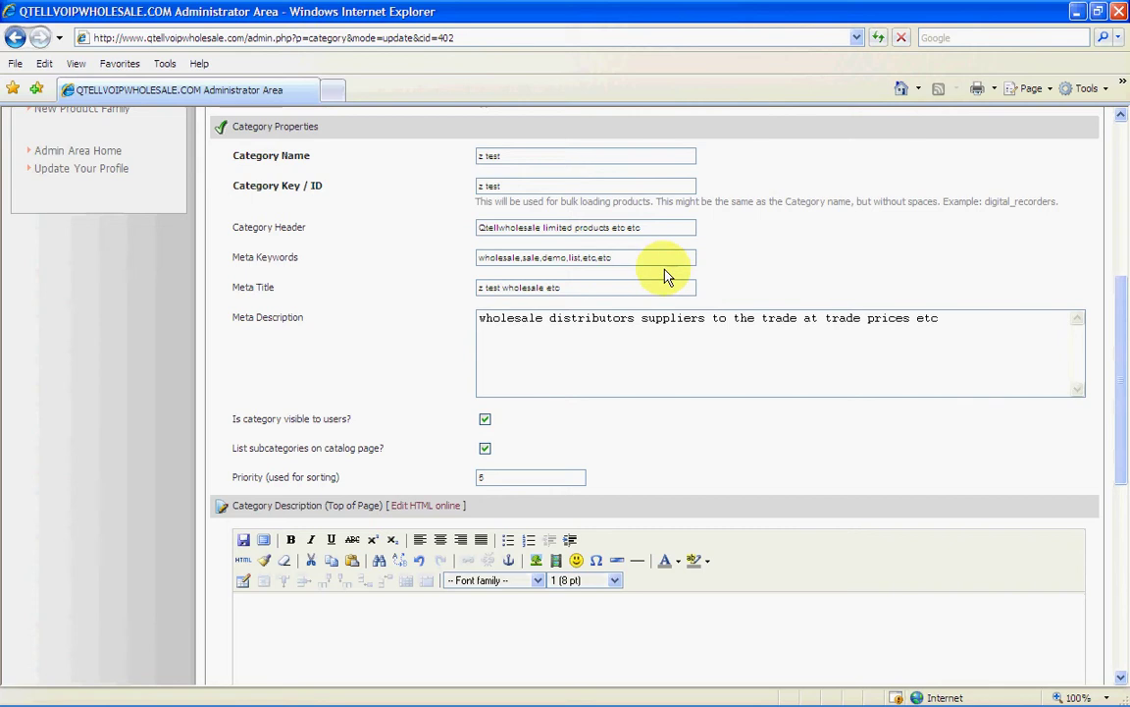
pyautogui.scroll(-4, 718, 311)
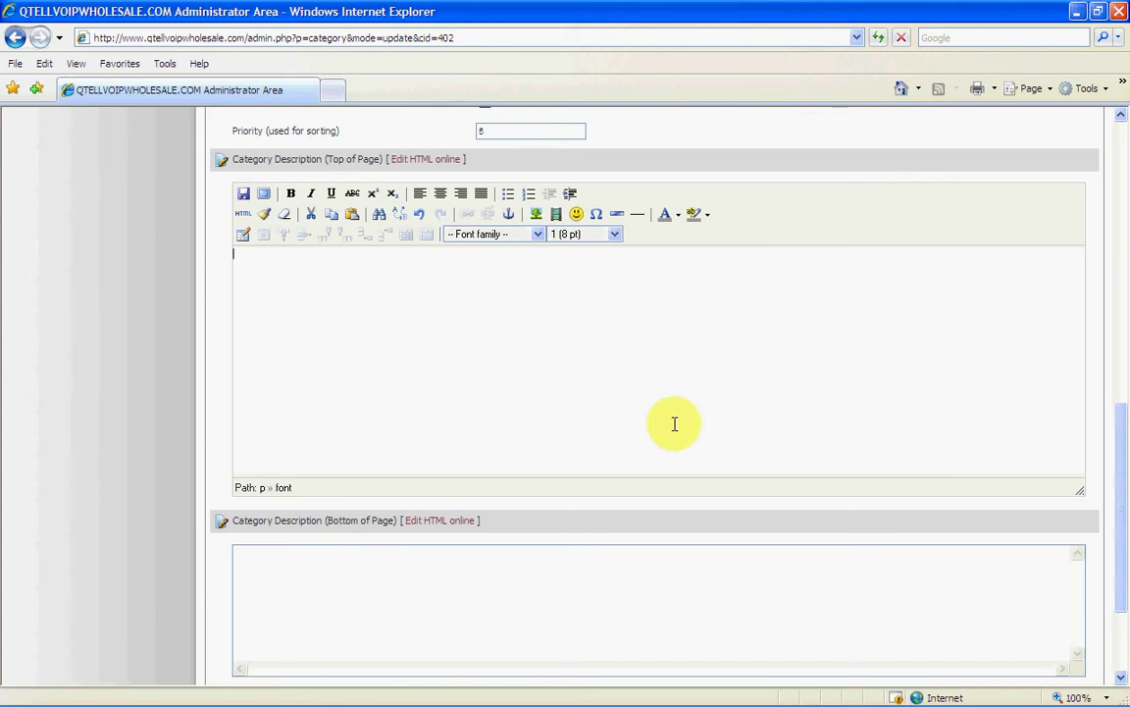
pyautogui.scroll(-3, 677, 421)
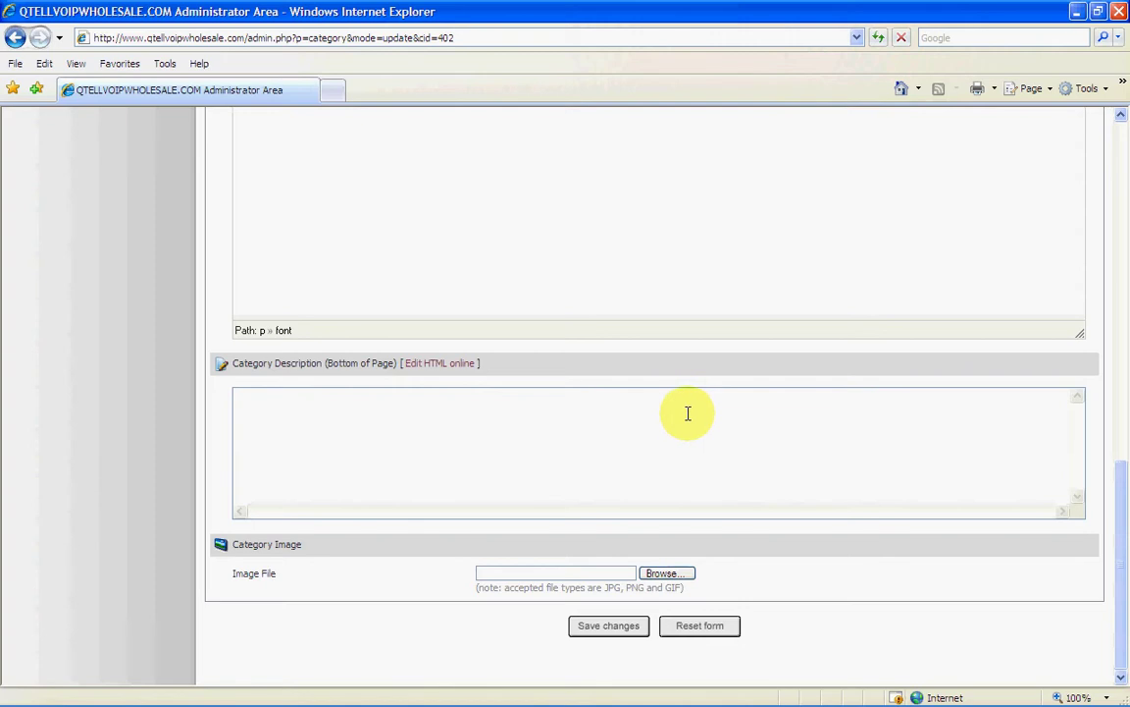
pyautogui.scroll(2, 688, 413)
pyautogui.scroll(-1, 687, 413)
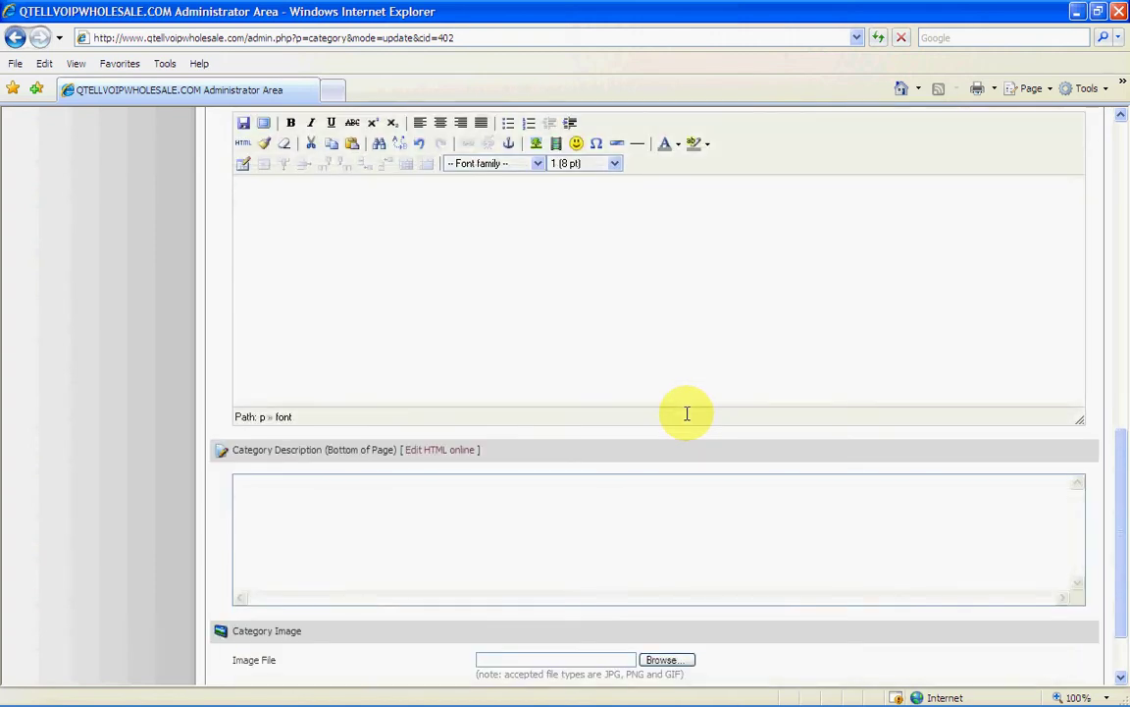
pyautogui.scroll(2, 687, 413)
pyautogui.write('aaaaaaaaa')
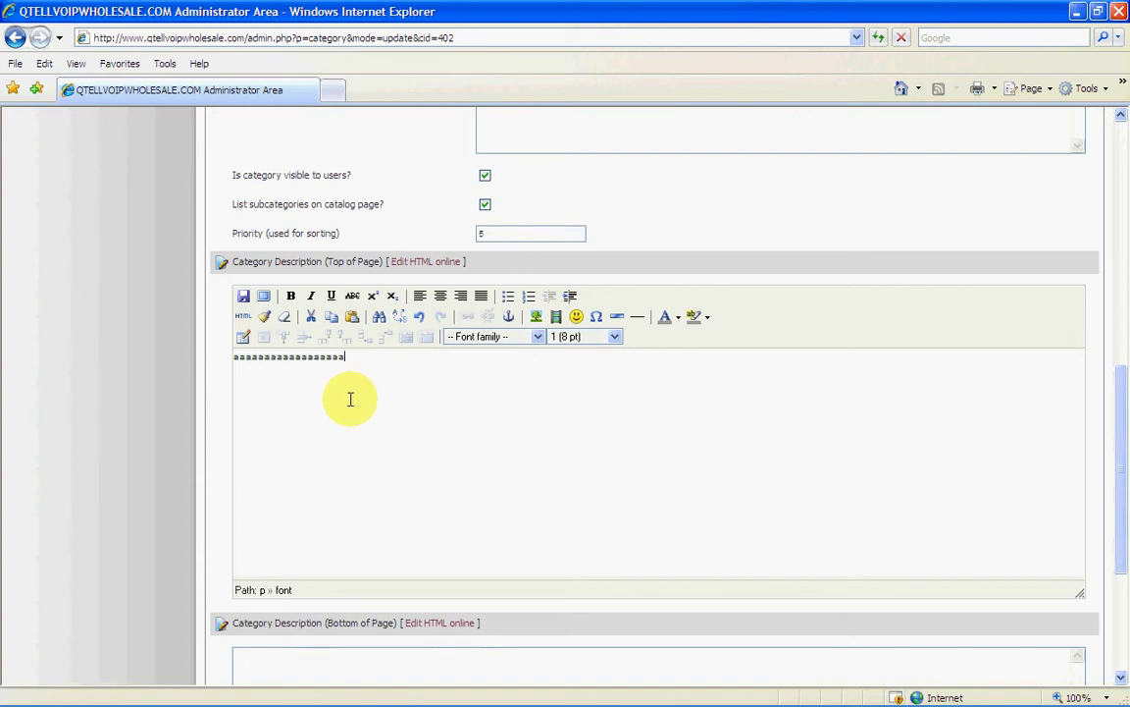
pyautogui.write('aaaaaaaaaa')
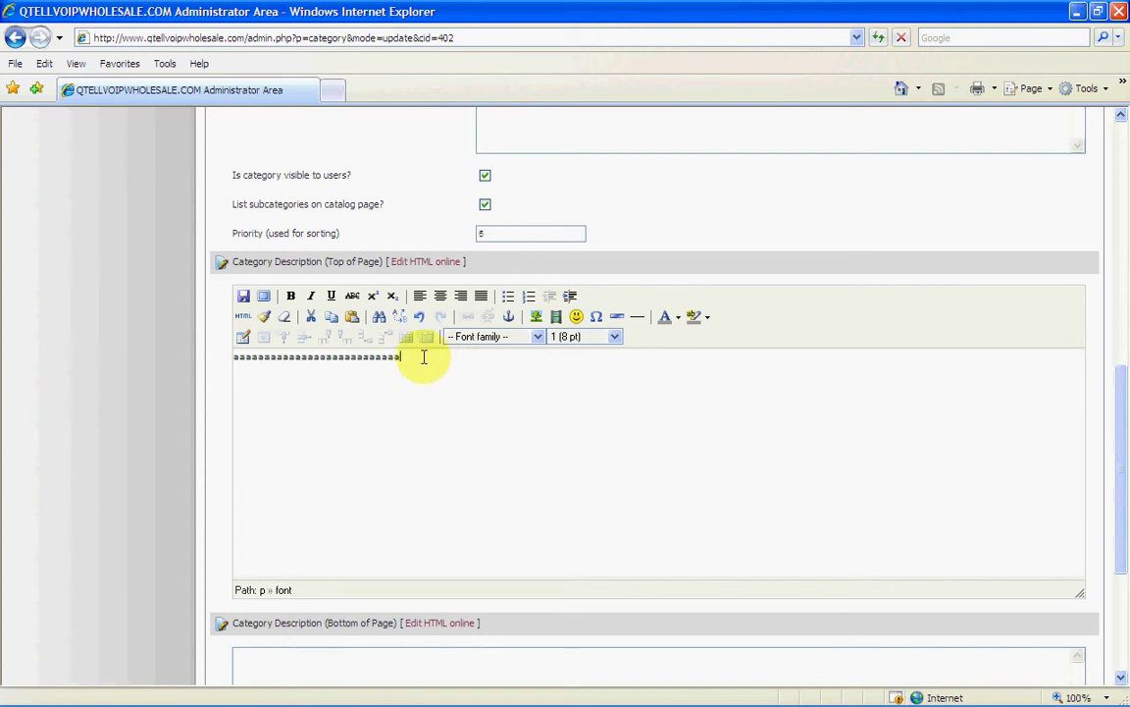
# - Replace it with a longer line of 26 a's and scroll down toward Save changes
pyautogui.moveTo(228, 359); pyautogui.dragTo(399, 363)
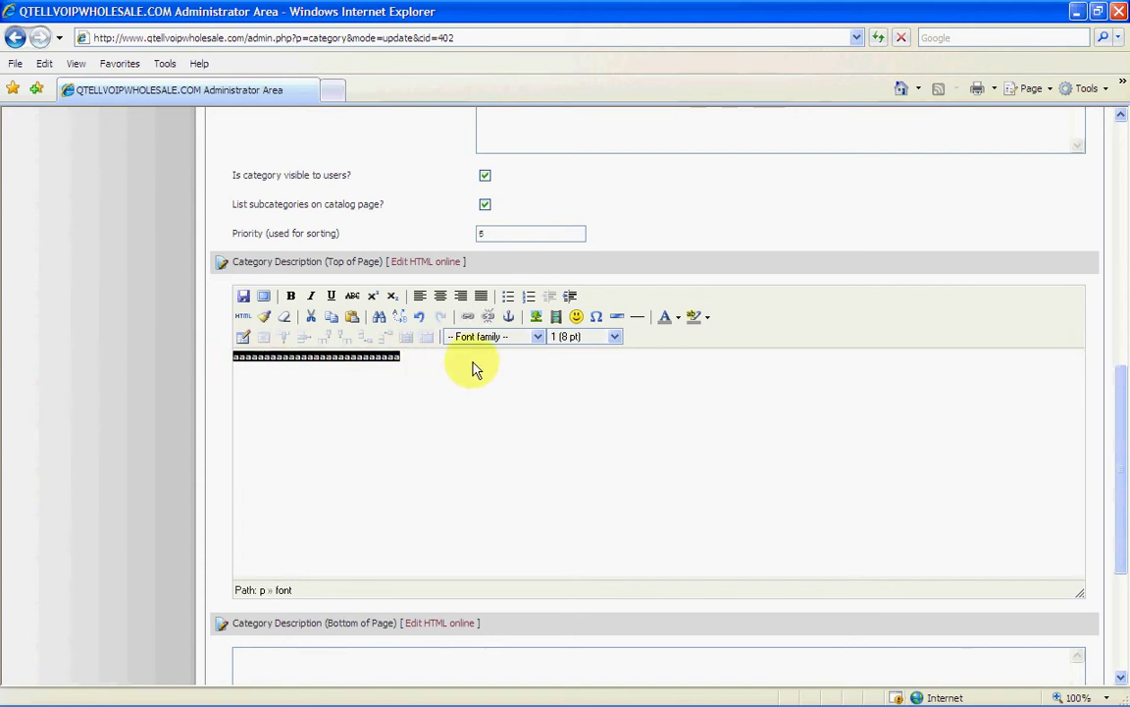
pyautogui.press('Delete')
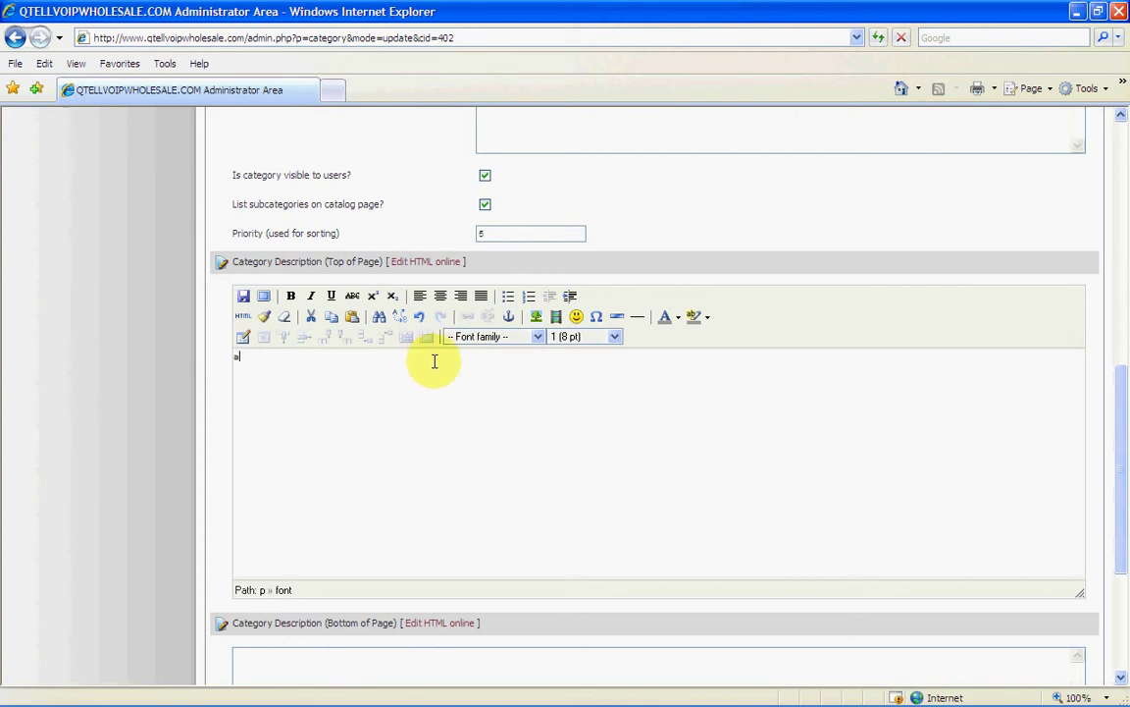
pyautogui.write('aaaaaaaaaaaaaaaaaaaaaaaaaaaaaaaaaaaa')
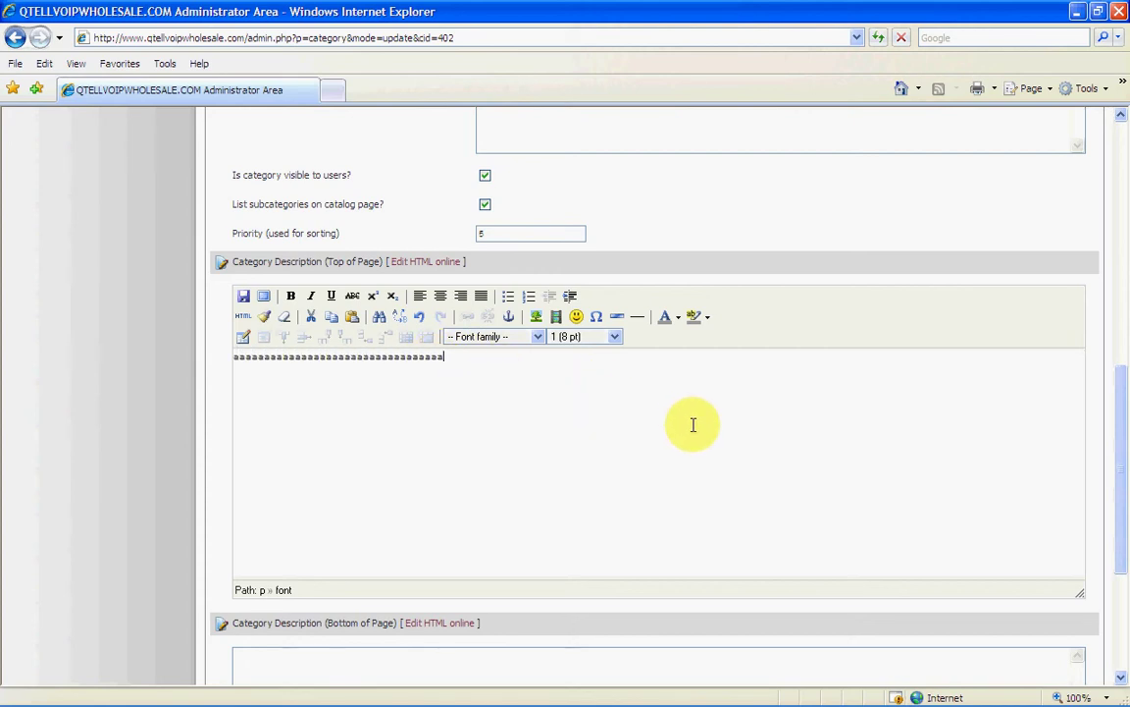
pyautogui.scroll(-3, 692, 421)
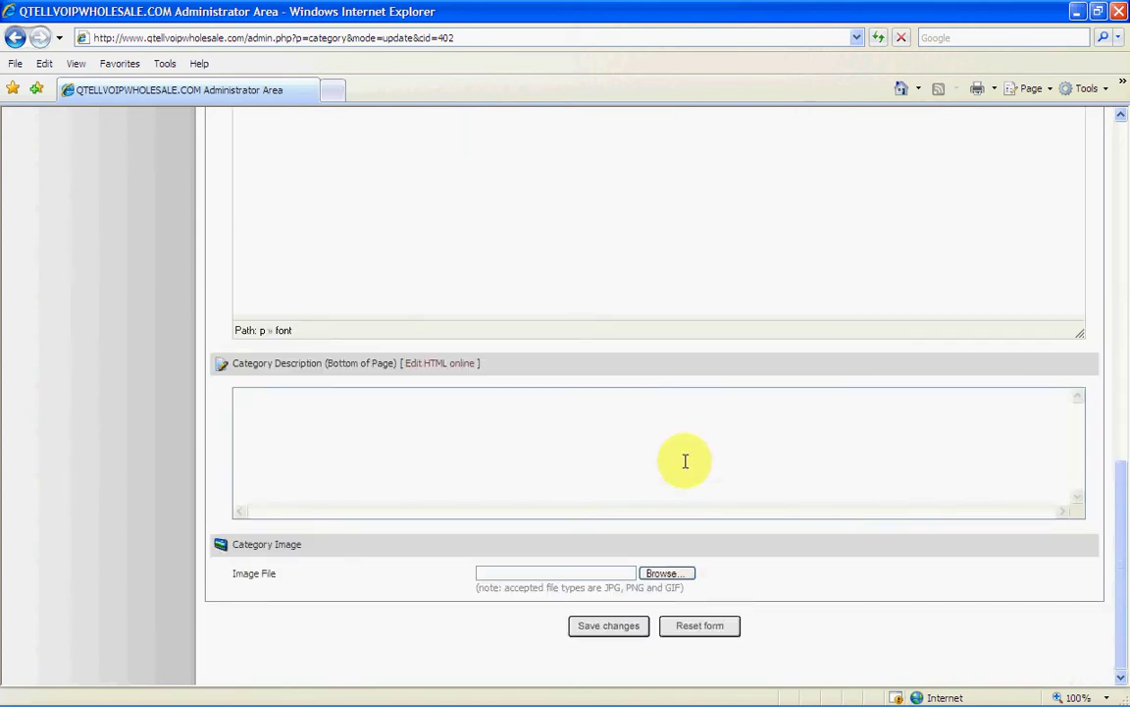
# - Save the z test category and drag the new storefront popup to the screen centre
pyautogui.click(624, 631)
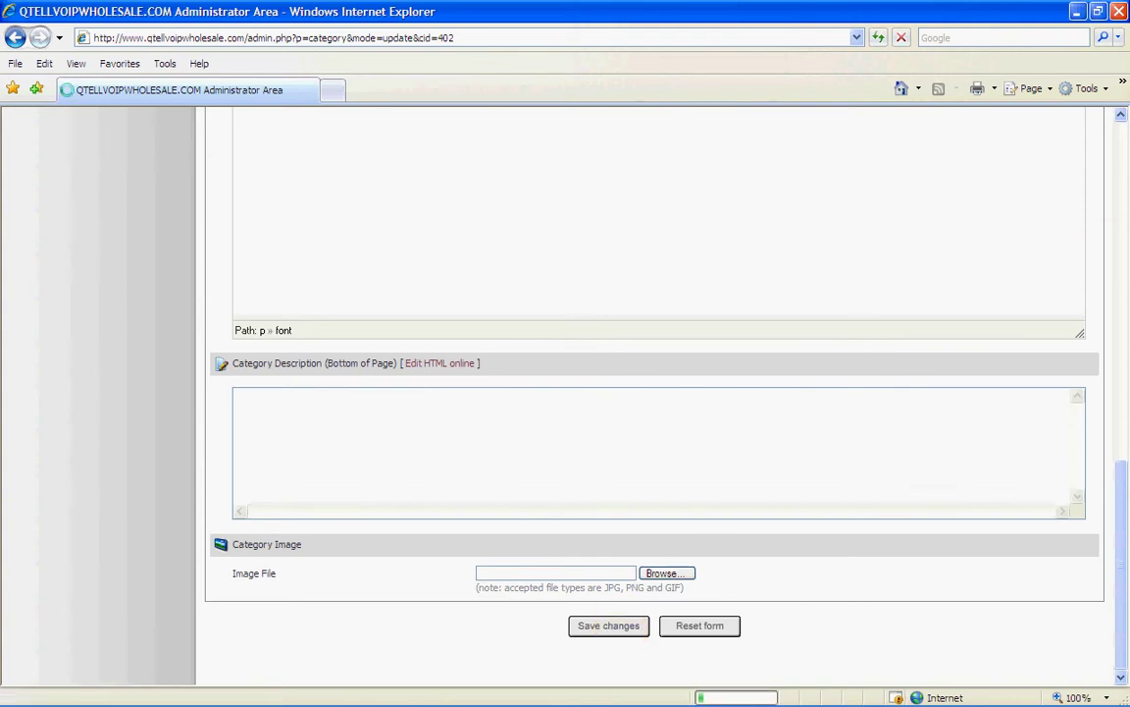
pyautogui.moveTo(834, 191)
pyautogui.mouseDown()
pyautogui.moveTo(638, 151)
pyautogui.moveTo(569, 224)
pyautogui.moveTo(551, 283)
pyautogui.mouseUp()
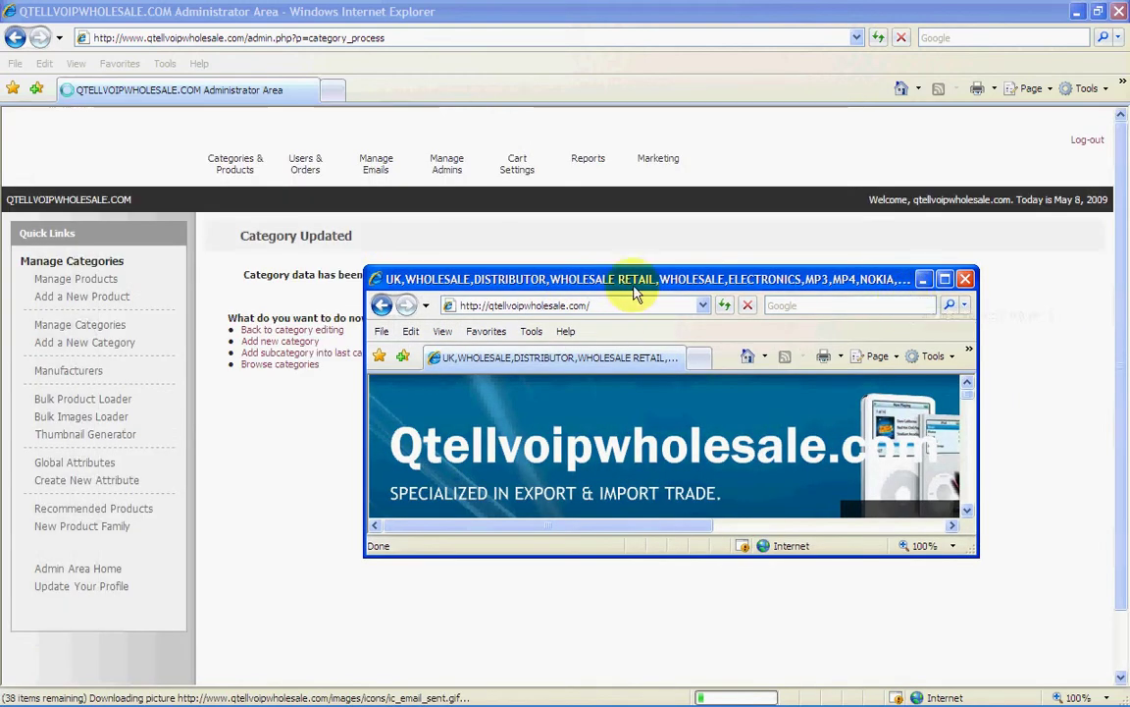
pyautogui.moveTo(639, 288); pyautogui.dragTo(618, 360)
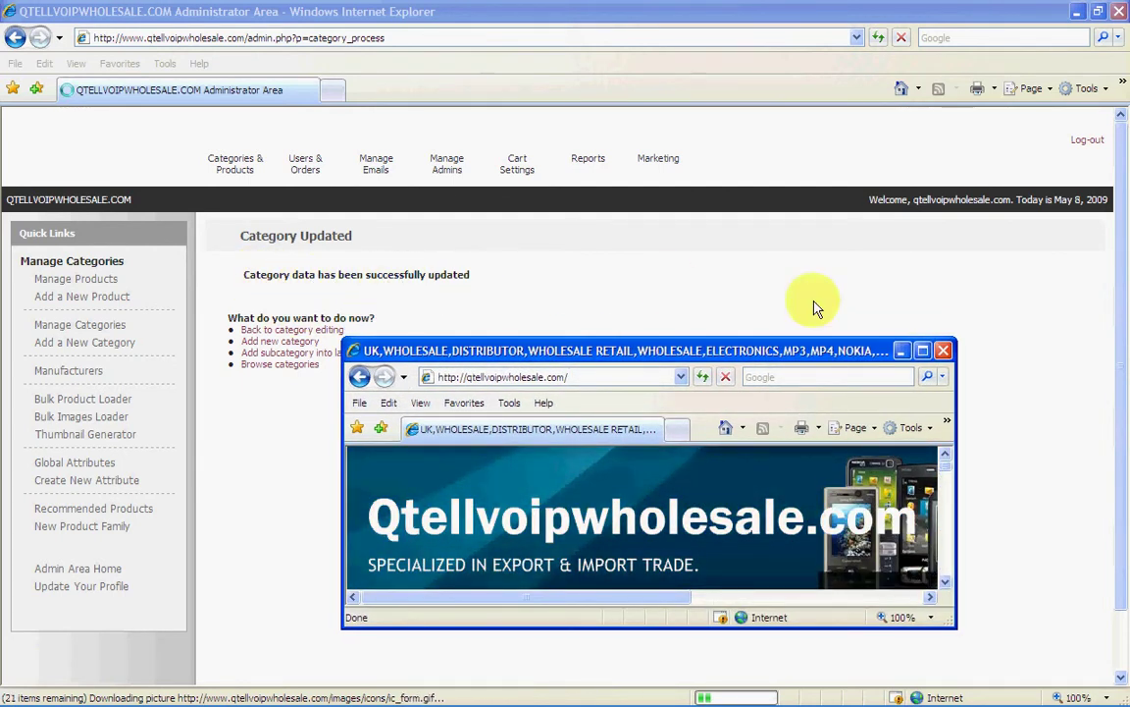
# - Maximize the storefront, then expand and collapse the z test and Wholesale MP3/MP4 categories
pyautogui.click(923, 351)
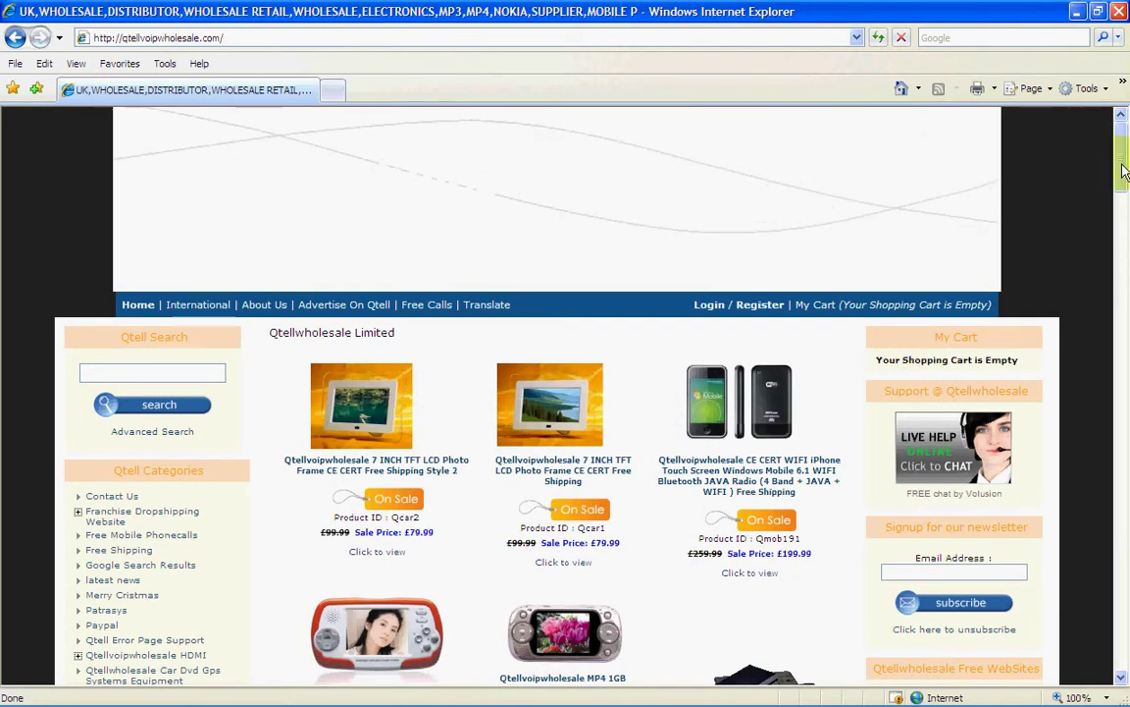
pyautogui.moveTo(1124, 173); pyautogui.dragTo(1124, 279)
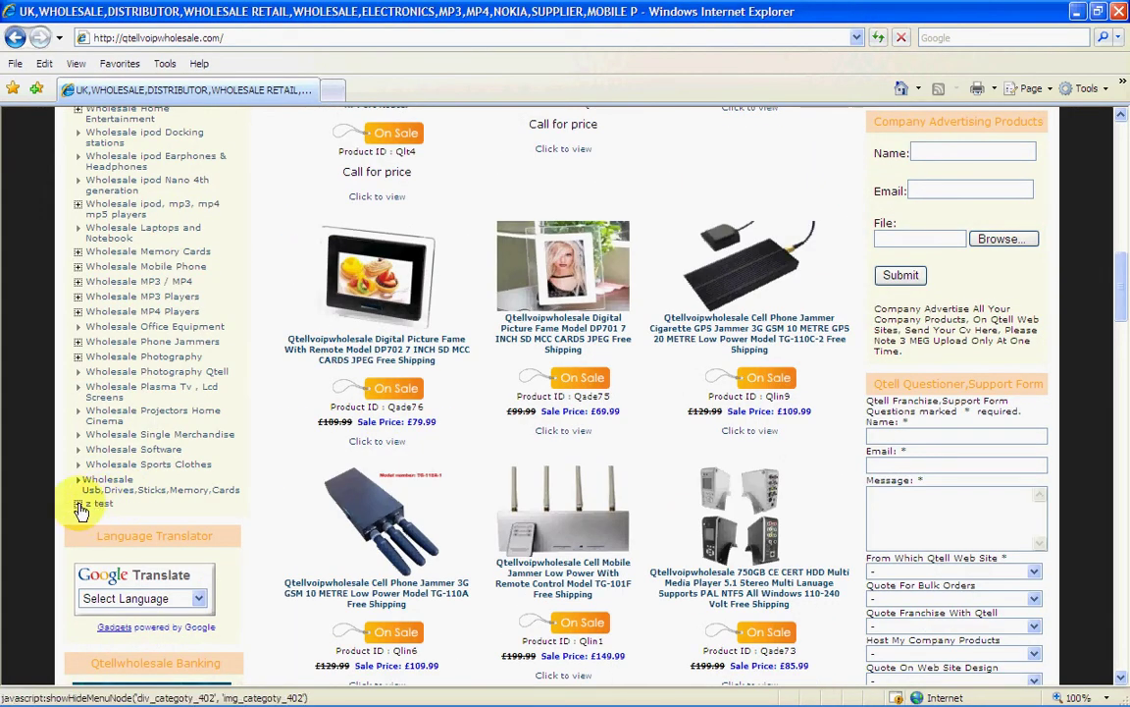
pyautogui.click(80, 505)
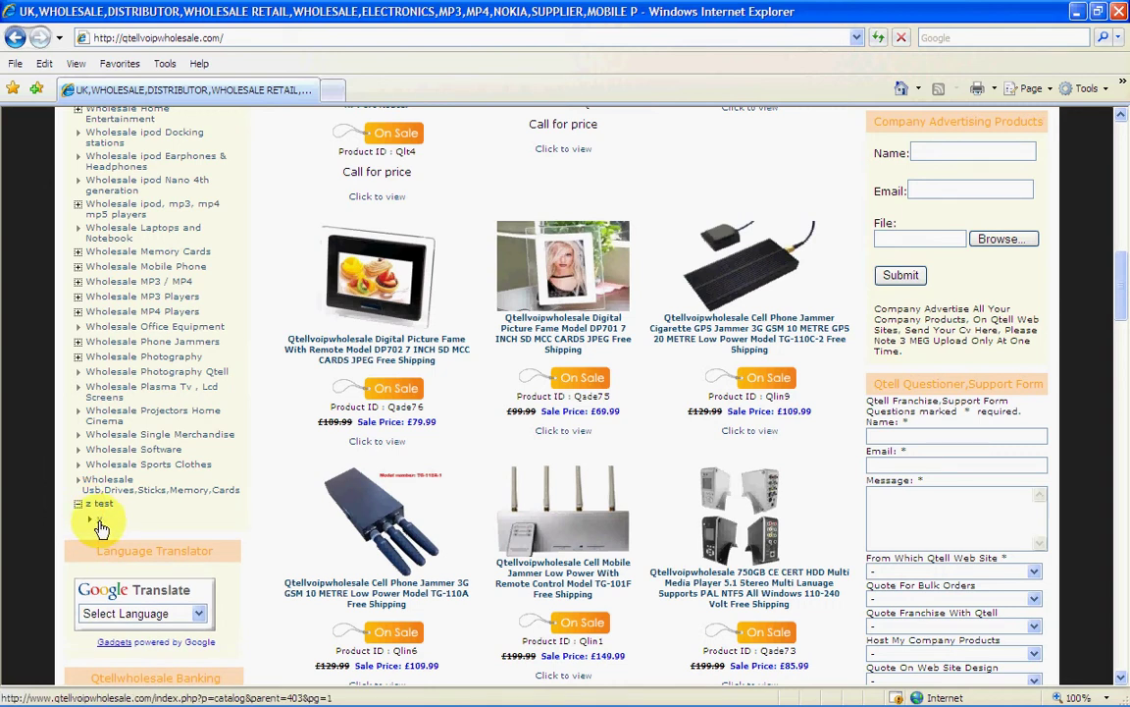
pyautogui.click(77, 504)
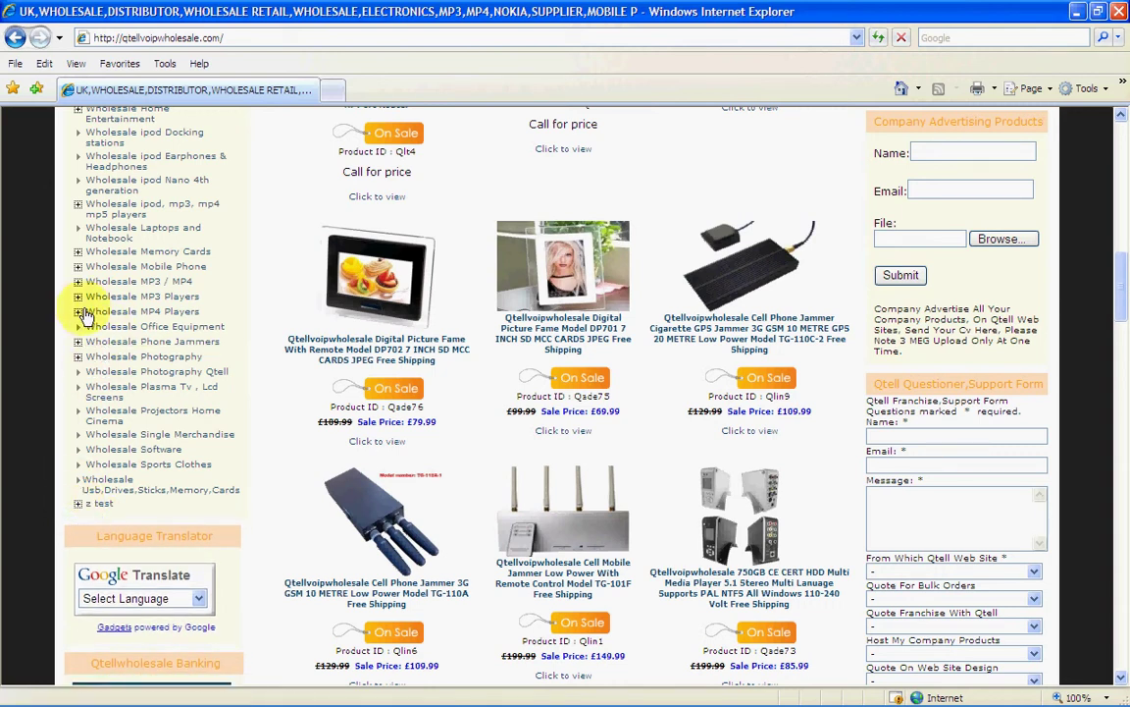
pyautogui.click(79, 313)
pyautogui.click(79, 312)
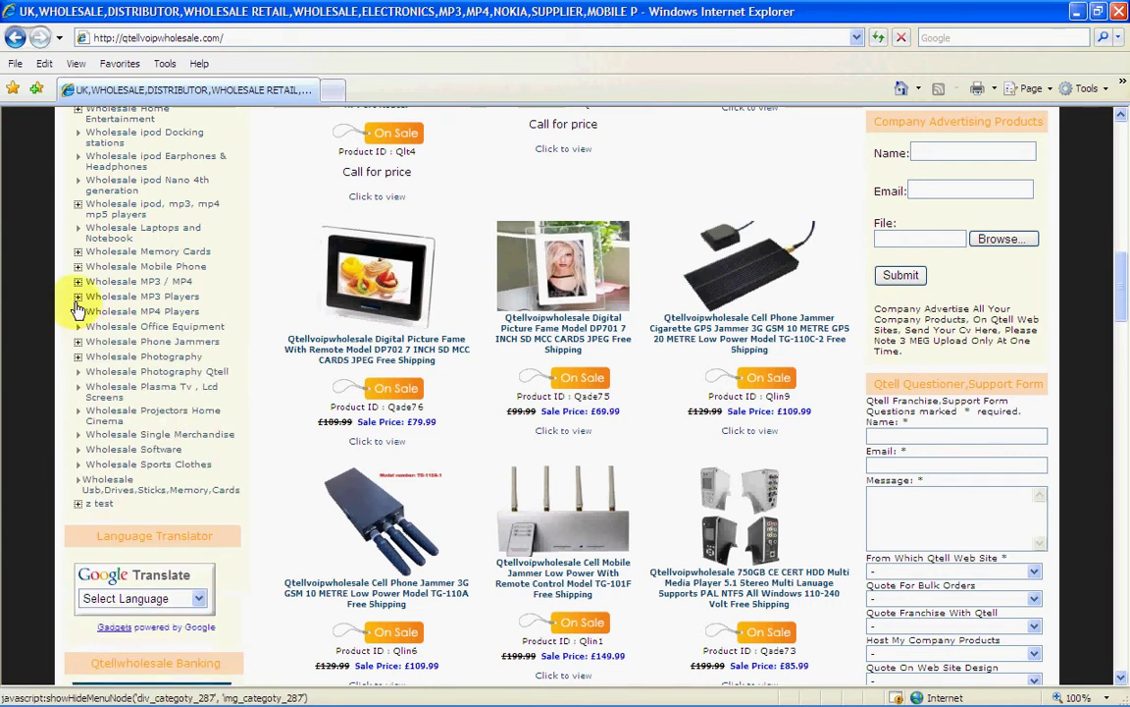
pyautogui.click(79, 299)
pyautogui.click(78, 297)
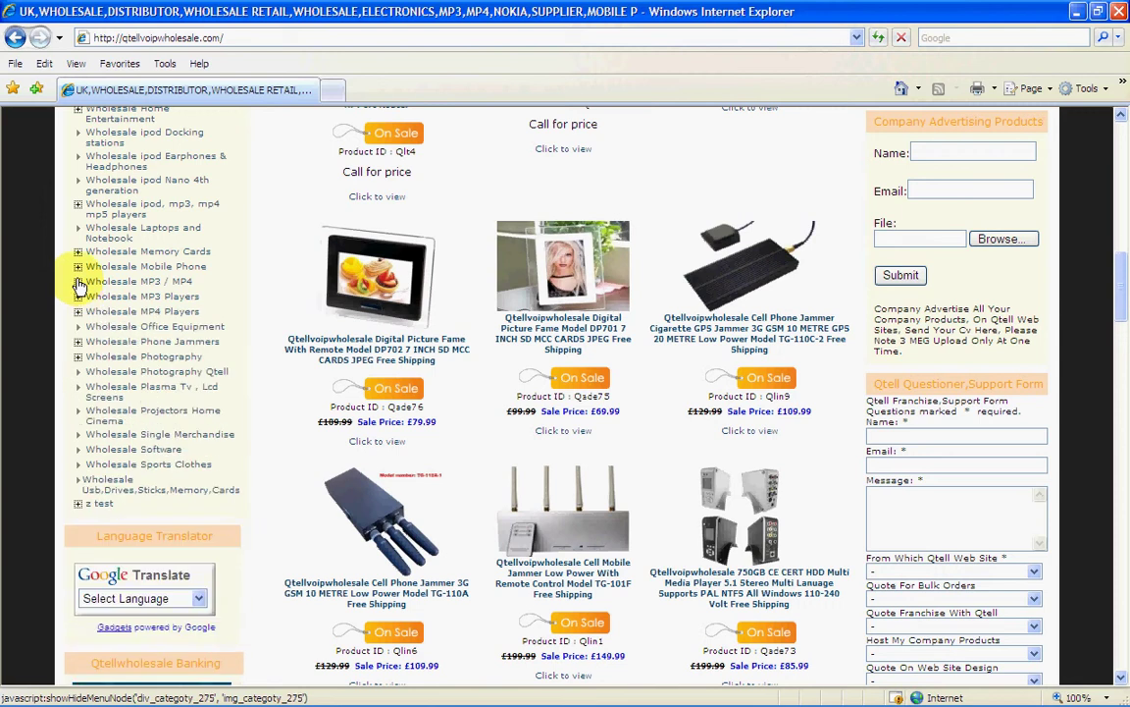
pyautogui.click(79, 282)
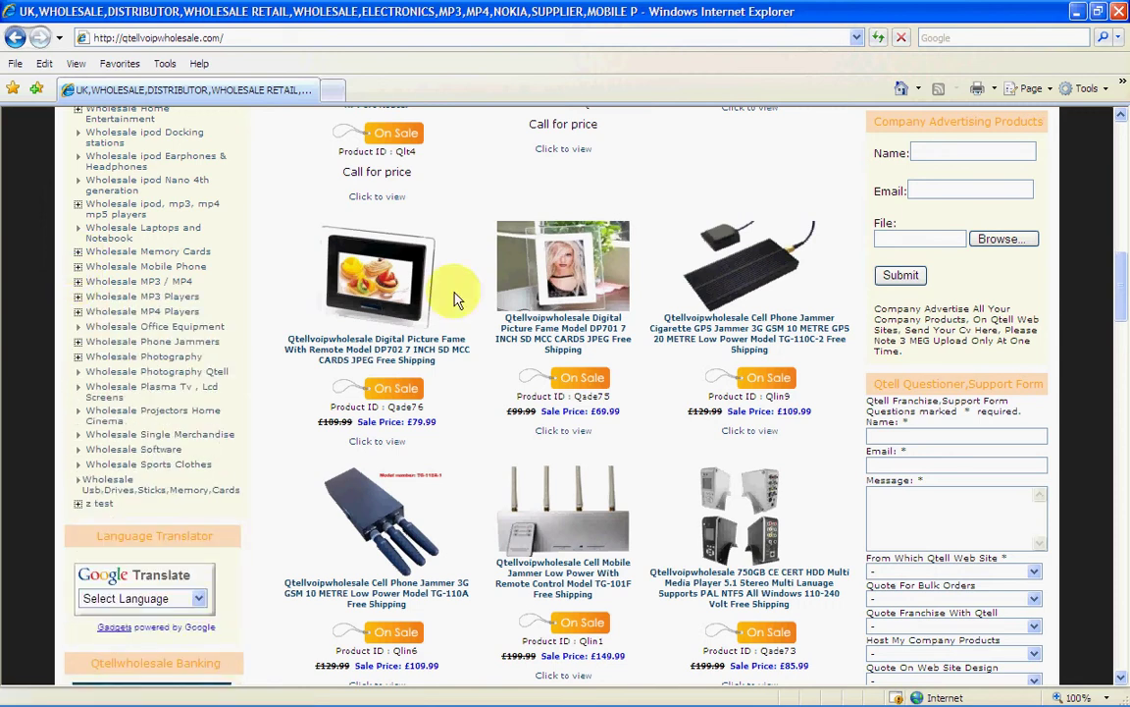
# - Expand and collapse the Qtellvoipwholesale HDMI and HDMI Single Cables sidebar categories
pyautogui.scroll(3, 265, 292)
pyautogui.scroll(3, 265, 291)
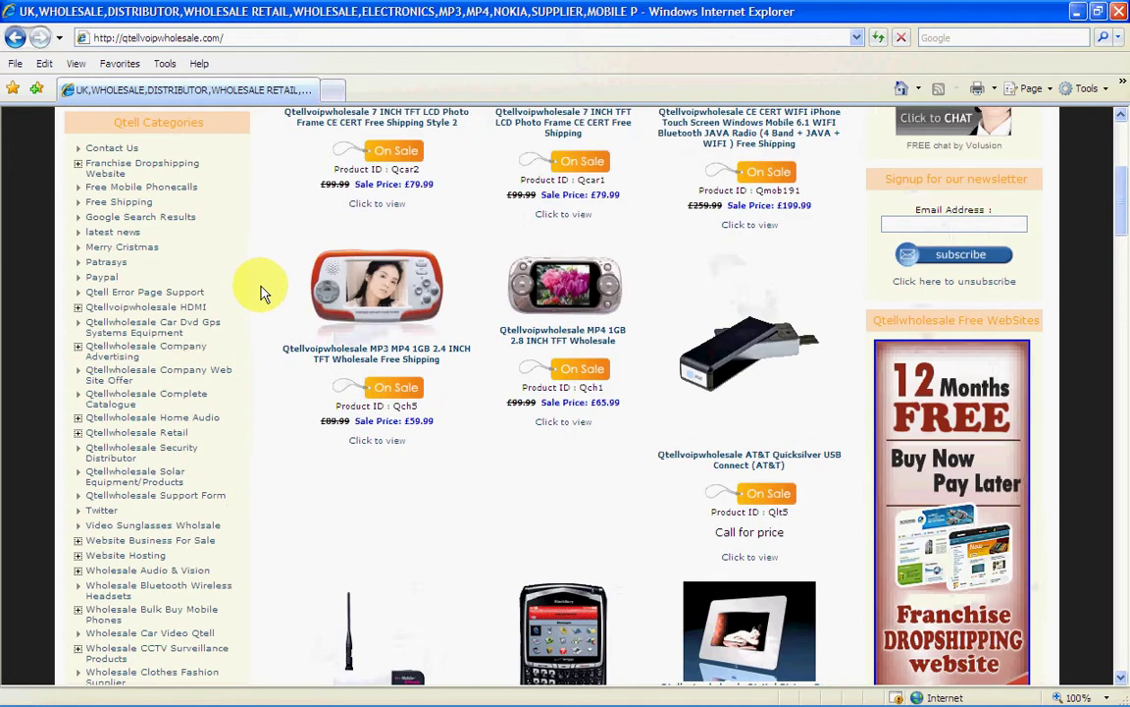
pyautogui.click(79, 350)
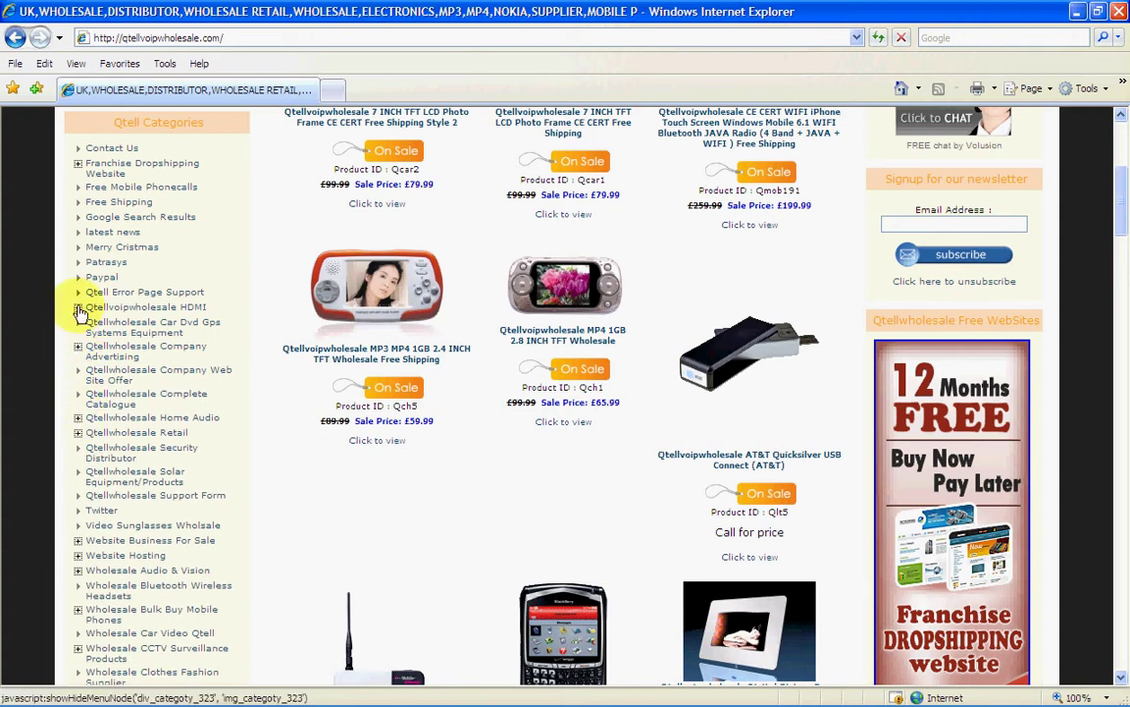
pyautogui.click(78, 306)
pyautogui.click(89, 423)
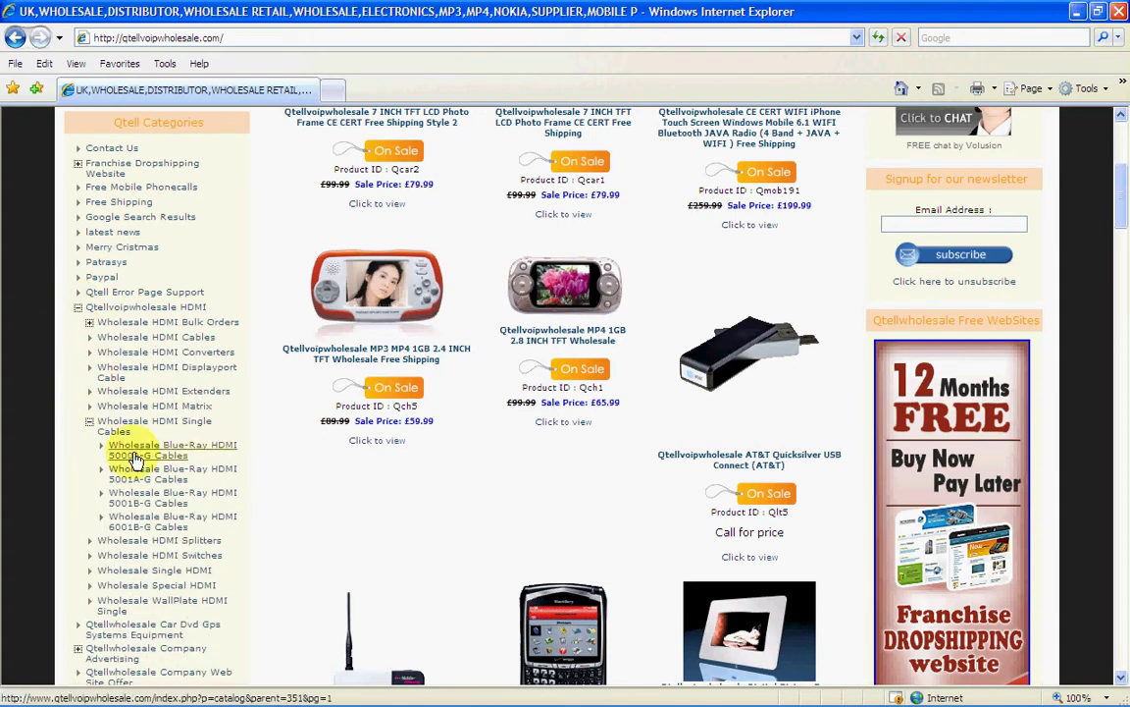
pyautogui.click(89, 421)
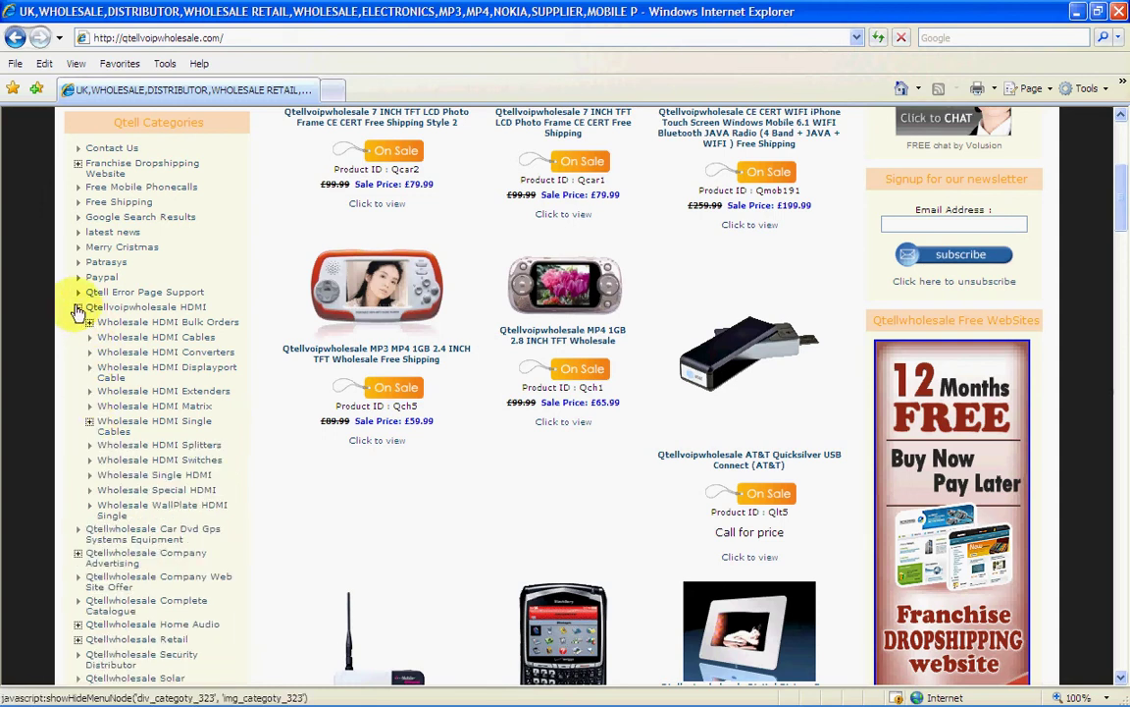
pyautogui.click(78, 306)
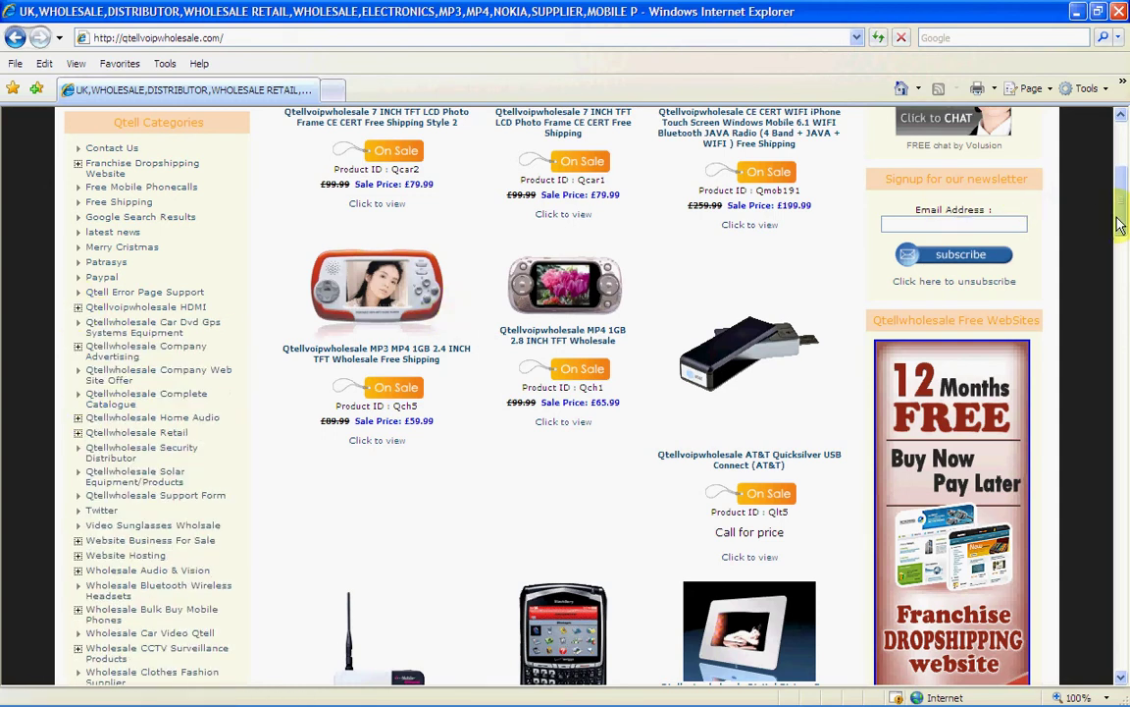
# - Scroll the z test category page to view its small a's description and ttest demo product
pyautogui.moveTo(1119, 224); pyautogui.dragTo(1119, 317)
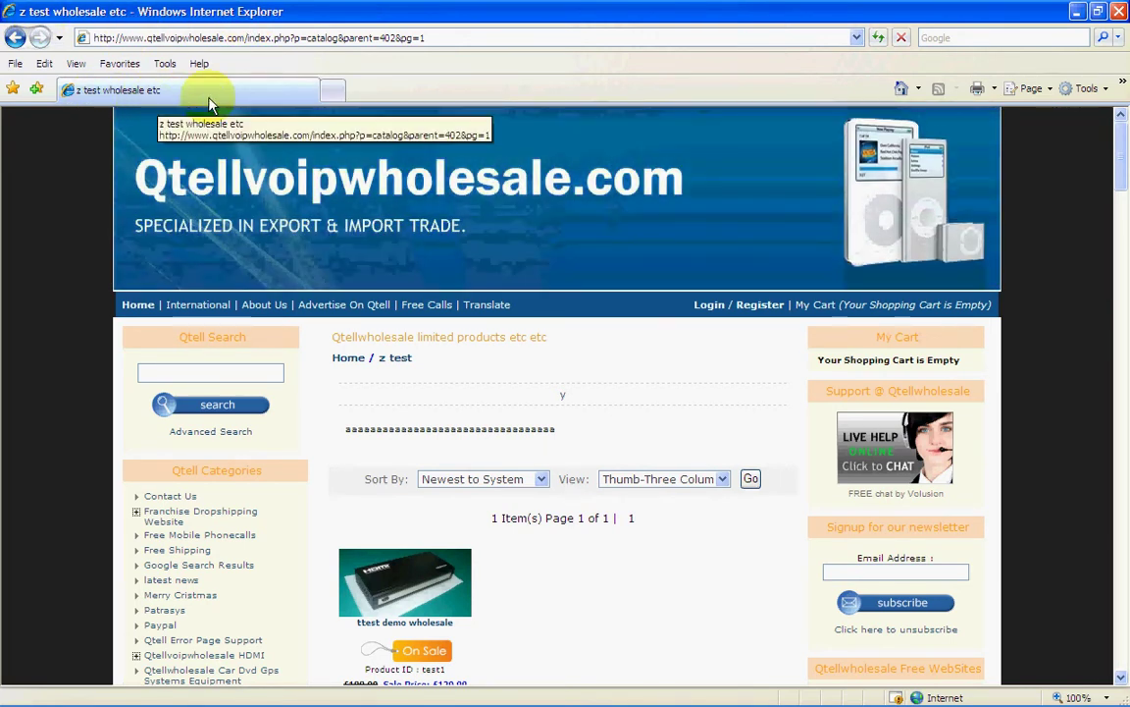
# - Restore and move the storefront window aside, then open Manage Categories in the admin
pyautogui.click(1099, 11)
pyautogui.moveTo(613, 351)
pyautogui.mouseDown()
pyautogui.moveTo(538, 350)
pyautogui.moveTo(1129, 297)
pyautogui.mouseUp()
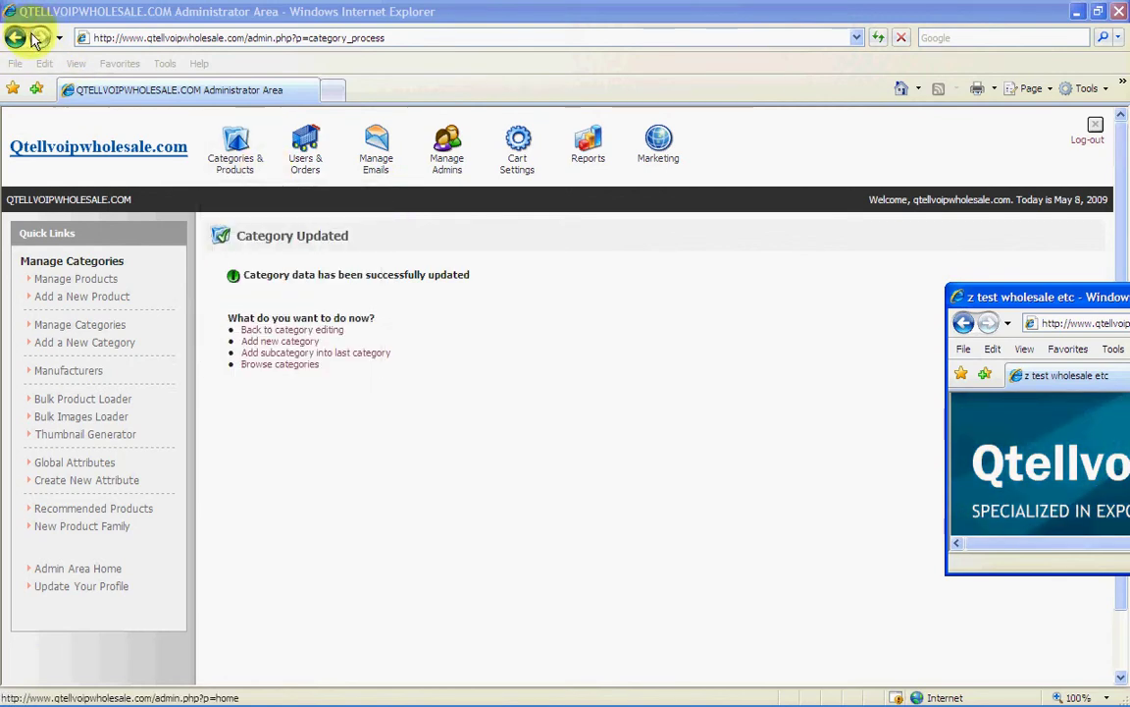
pyautogui.moveTo(235, 150)
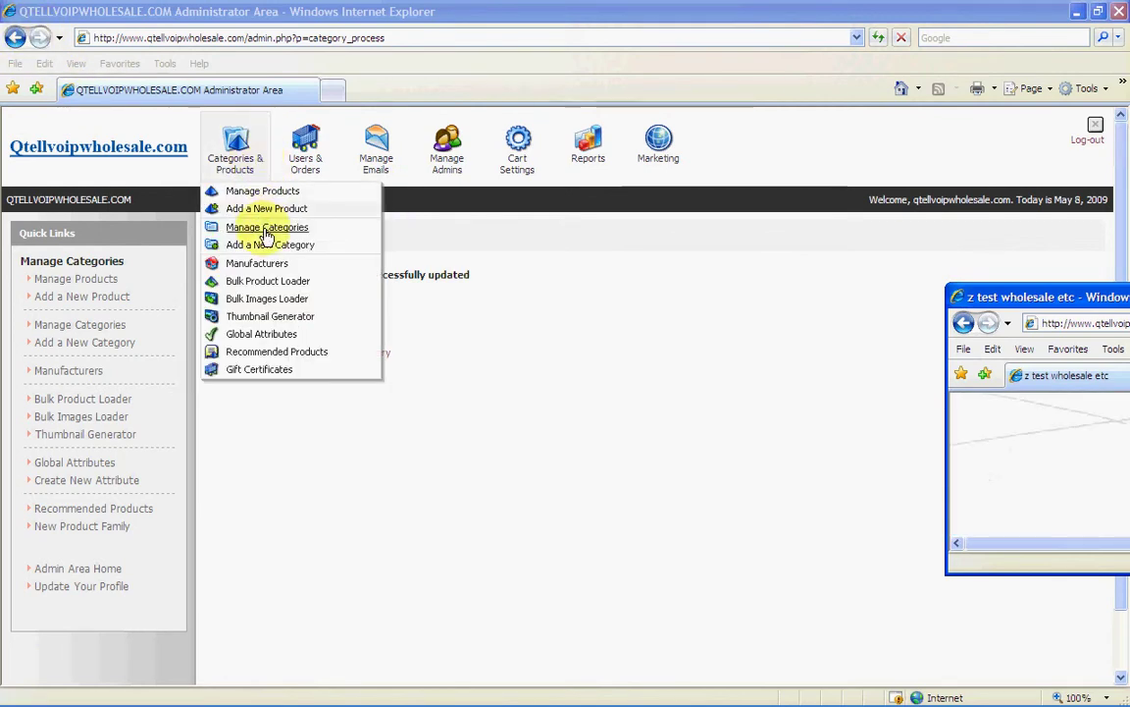
pyautogui.click(265, 231)
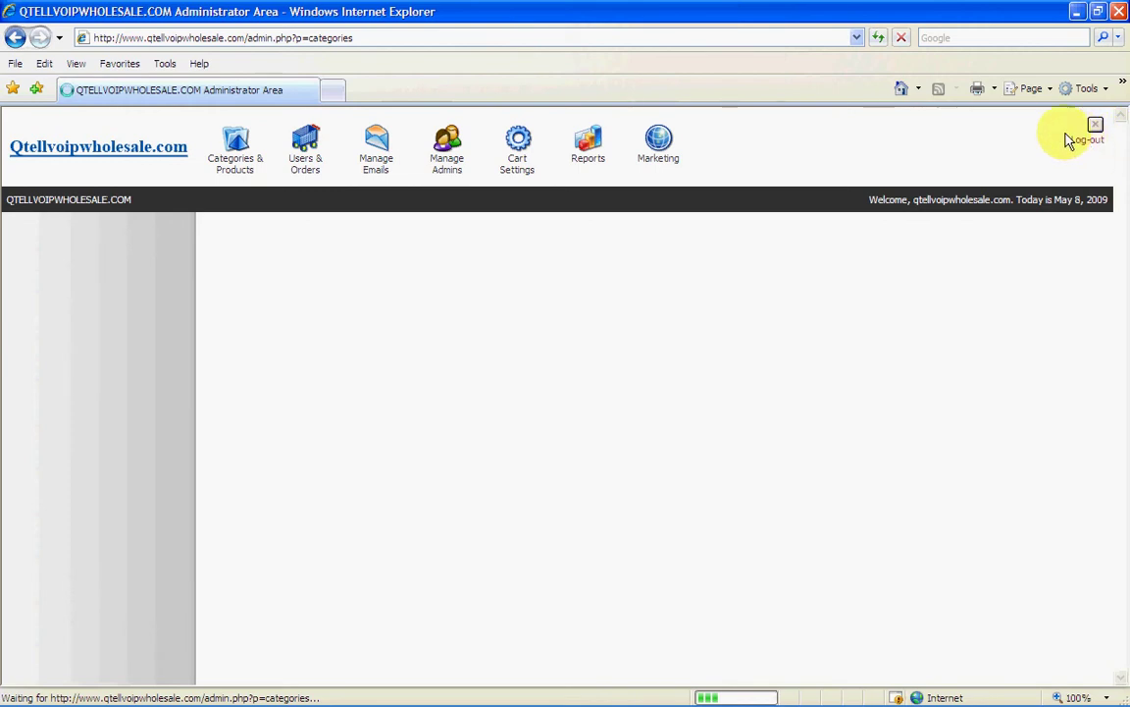
# - Scroll to the bottom of the category list and open 'z test' for editing
pyautogui.moveTo(1124, 166); pyautogui.dragTo(1118, 648)
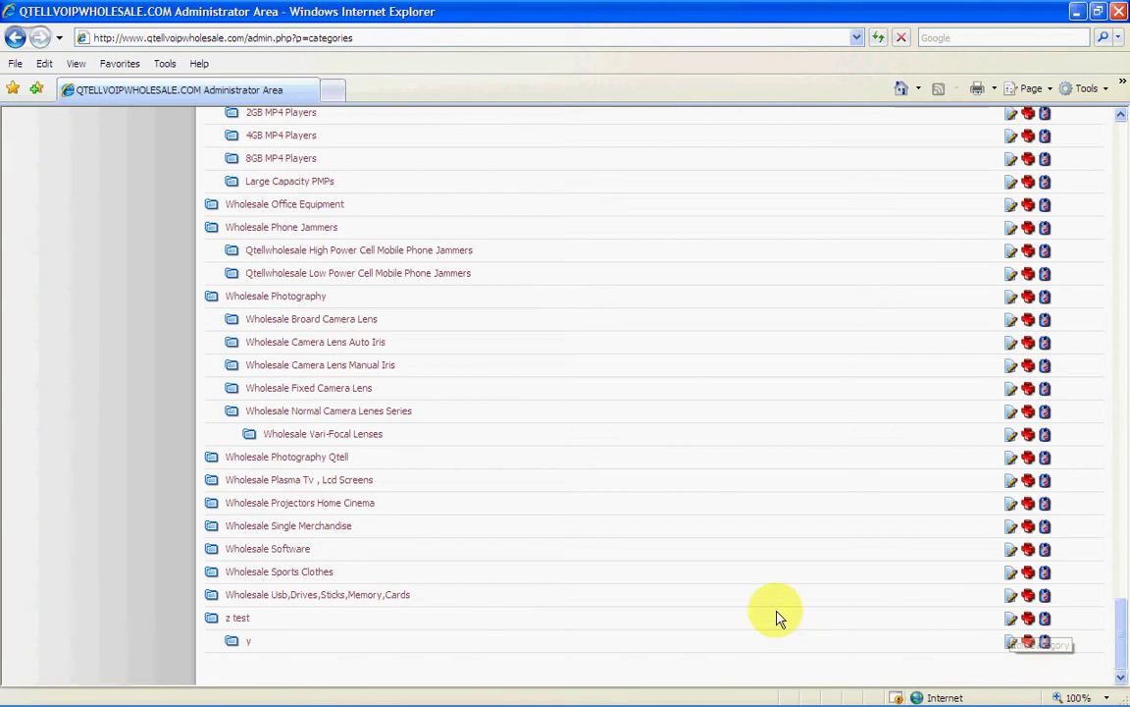
pyautogui.click(239, 619)
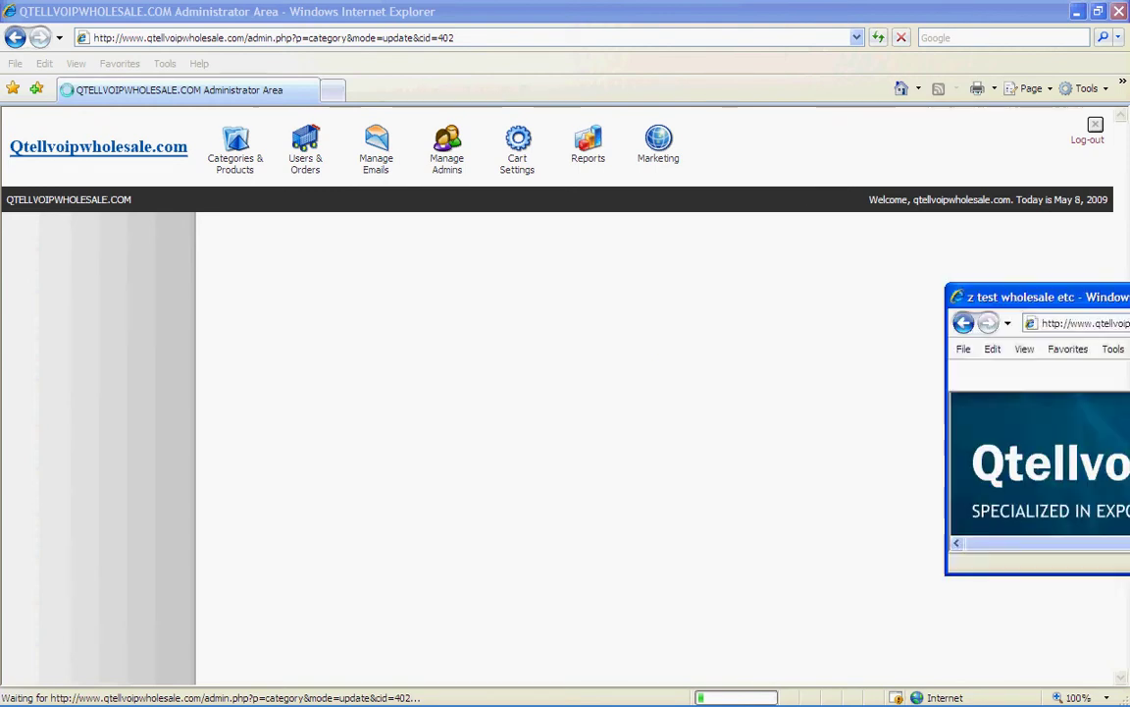
# - Move the storefront popup out of the way and re-maximize the admin window
pyautogui.moveTo(911, 312); pyautogui.dragTo(672, 30)
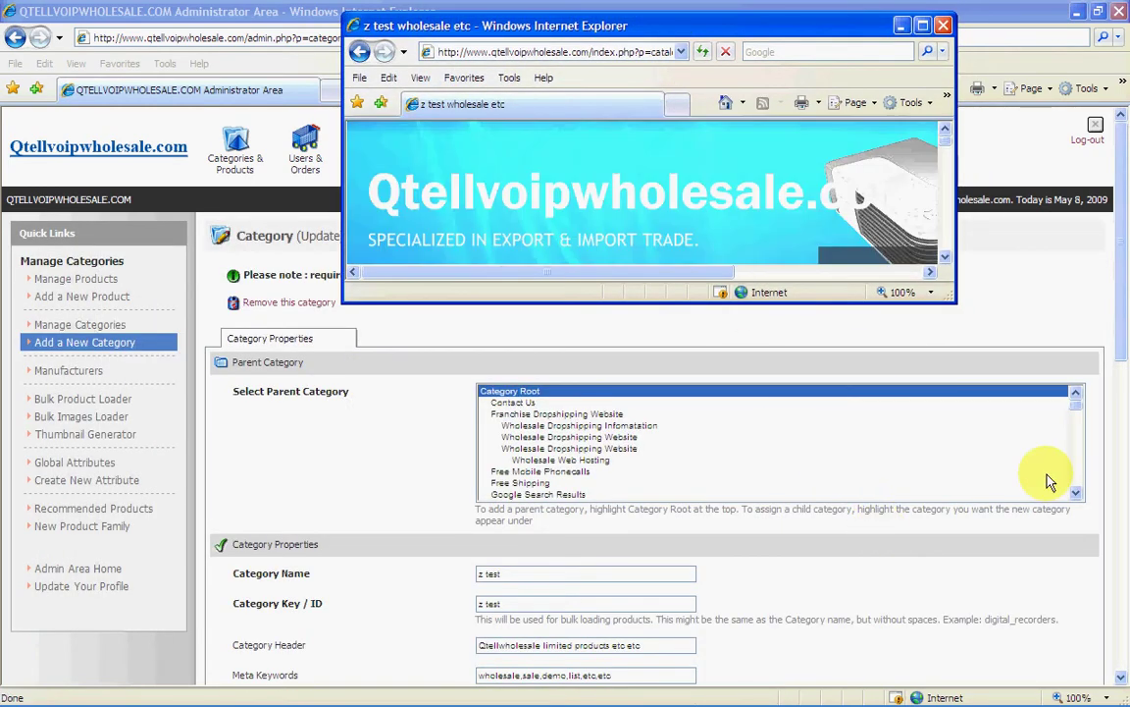
pyautogui.moveTo(1121, 366); pyautogui.dragTo(1124, 434)
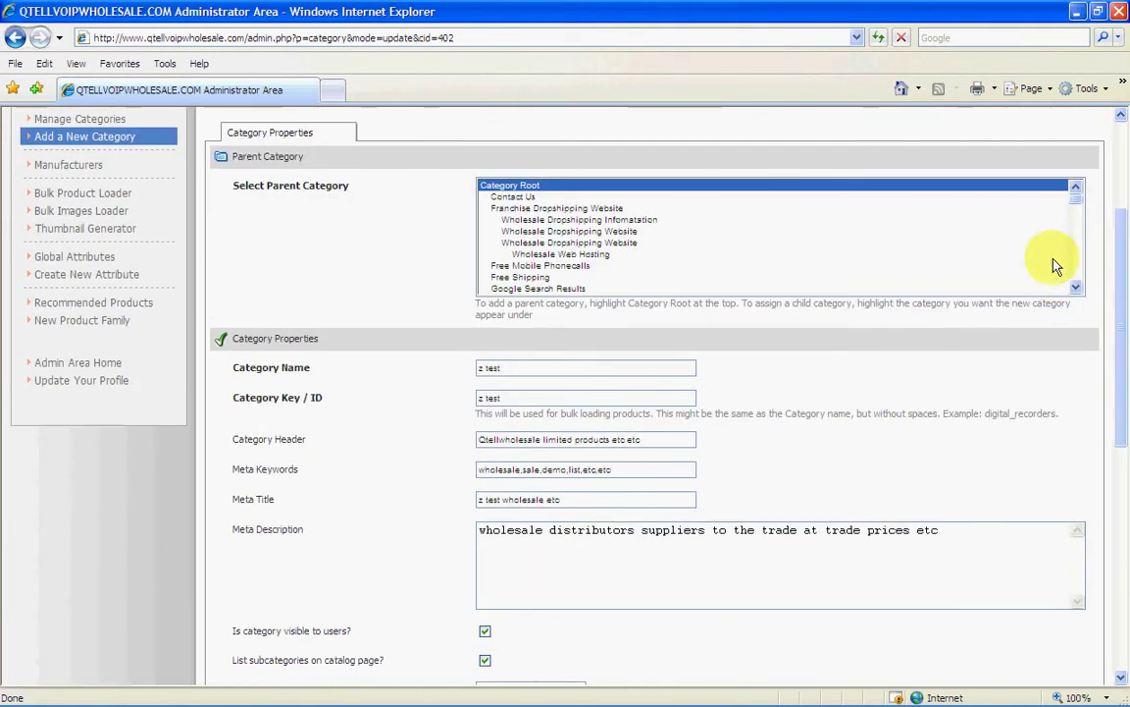
pyautogui.click(1097, 12)
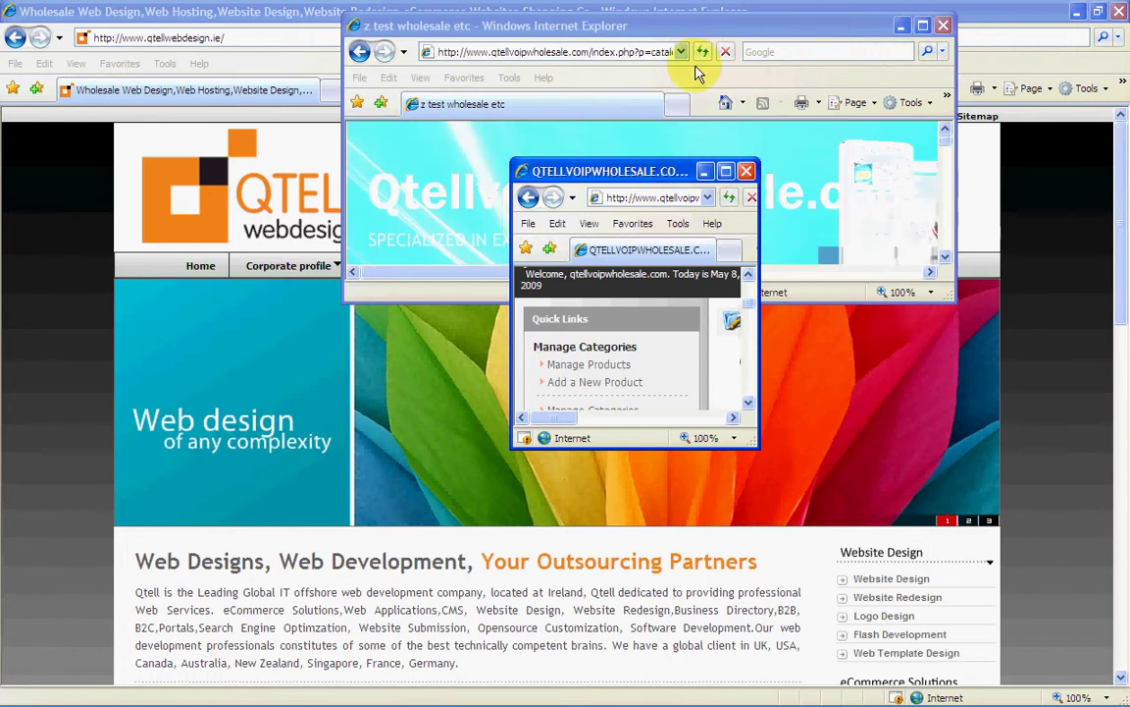
pyautogui.doubleClick(715, 30)
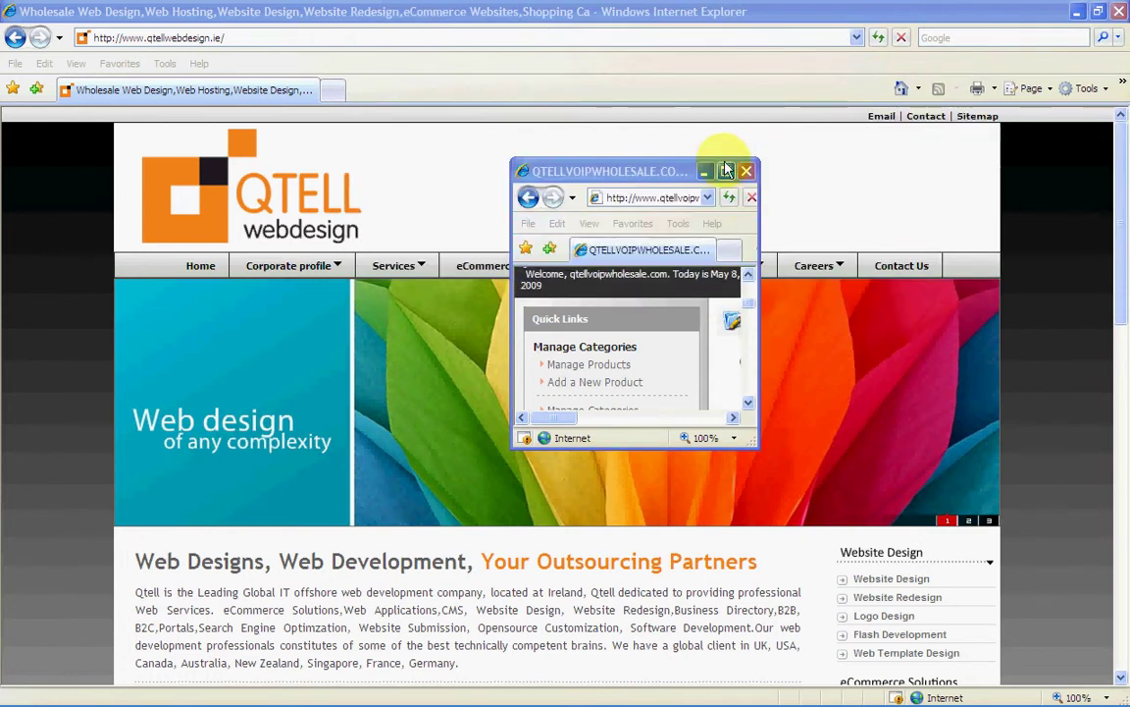
pyautogui.click(725, 173)
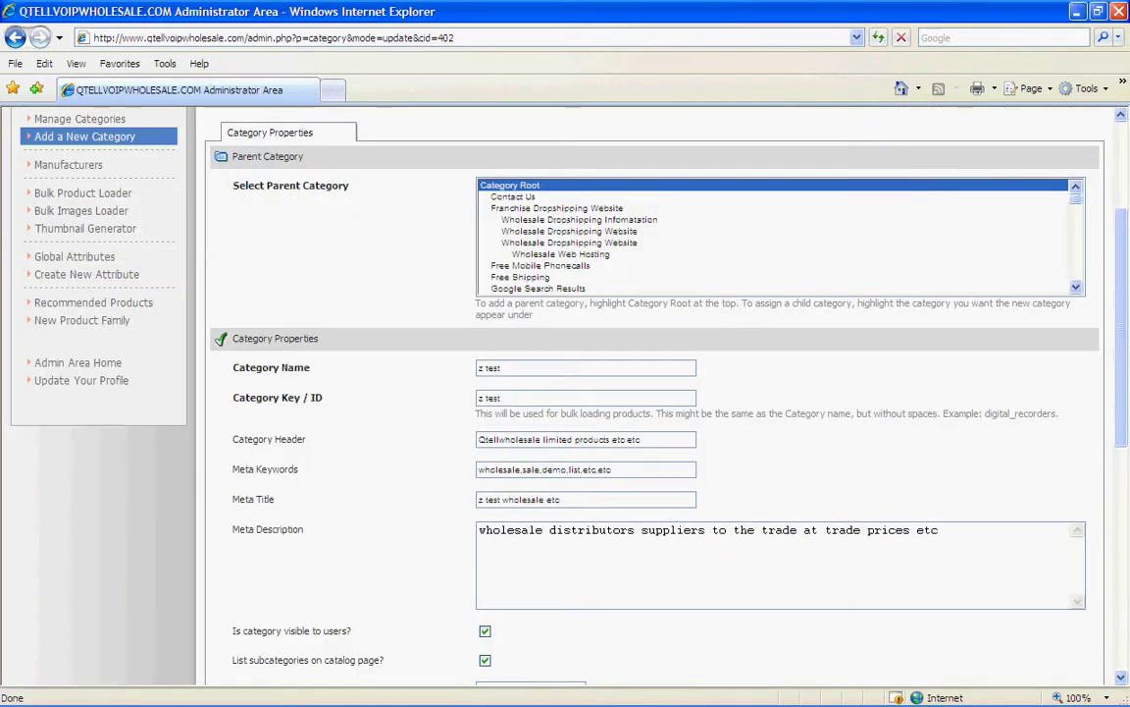
# - Minimize the storefront popup and scroll down the category update form
pyautogui.moveTo(890, 68); pyautogui.dragTo(503, 17)
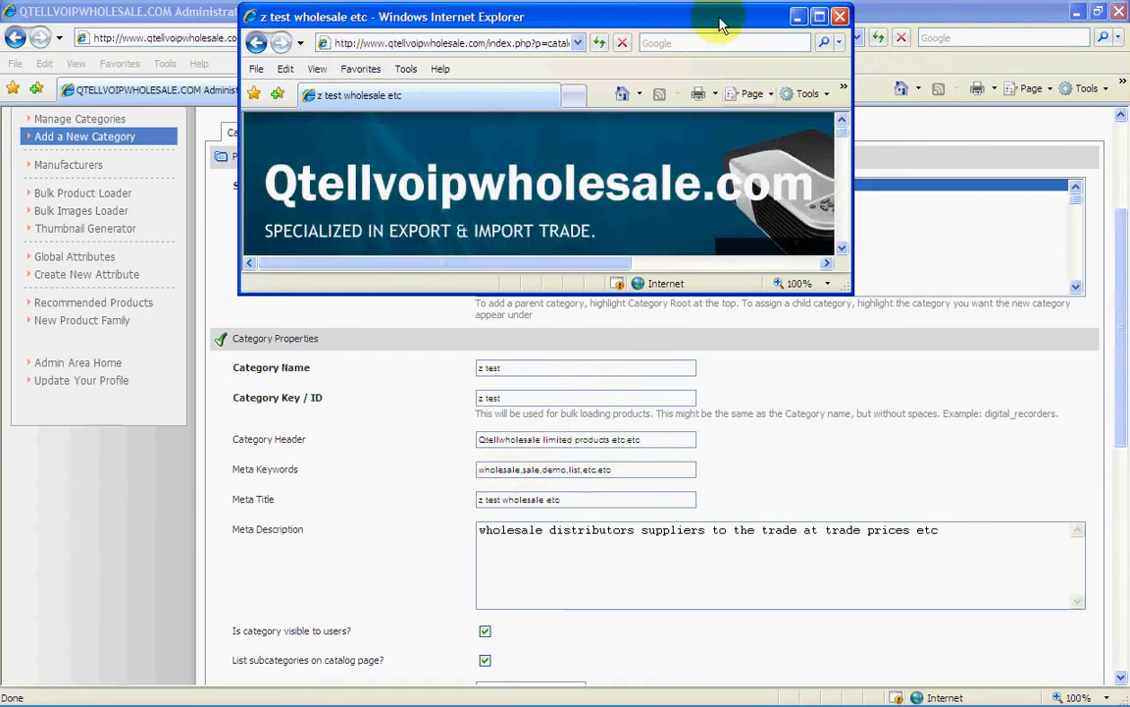
pyautogui.moveTo(722, 25); pyautogui.dragTo(917, 38)
pyautogui.click(1036, 29)
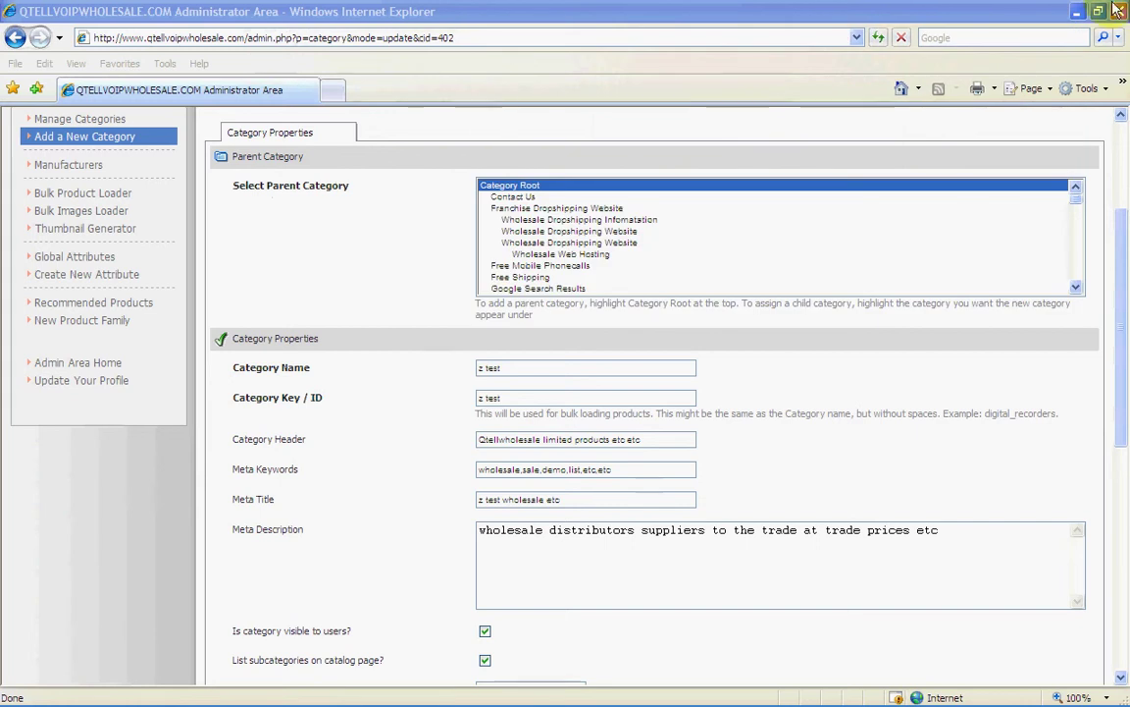
pyautogui.moveTo(1123, 224); pyautogui.dragTo(1110, 442)
# - Save the z test category, then open 'Free Shipping' from the Manage Categories list
pyautogui.click(629, 649)
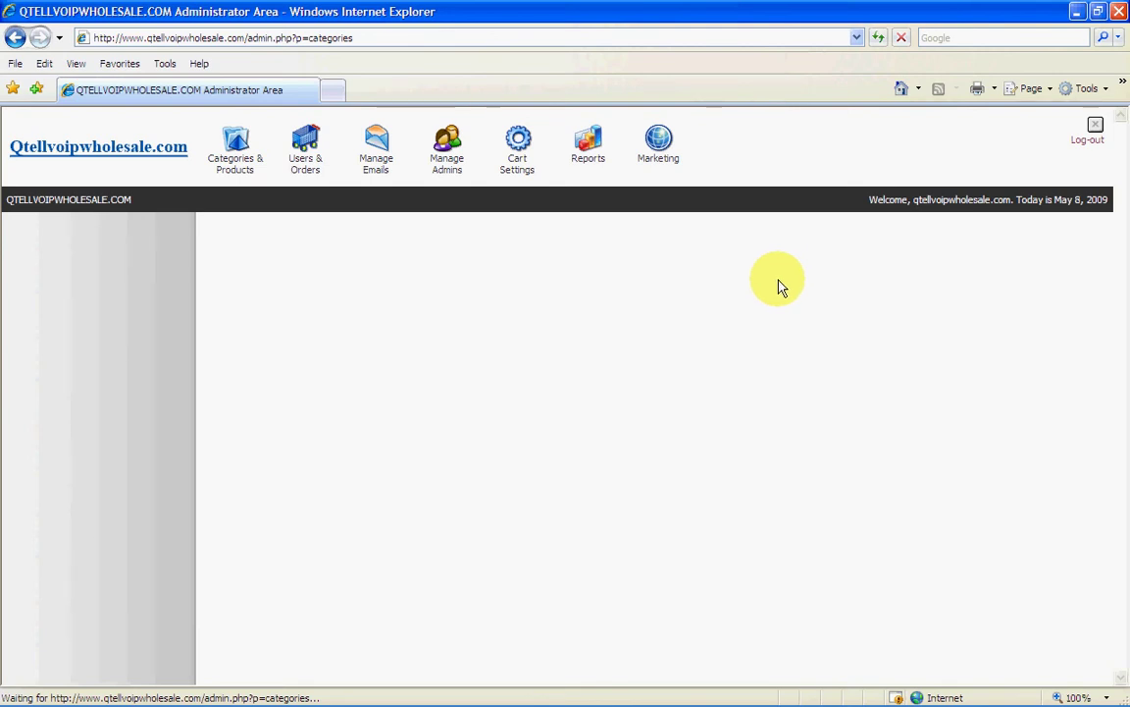
pyautogui.scroll(-5, 620, 374)
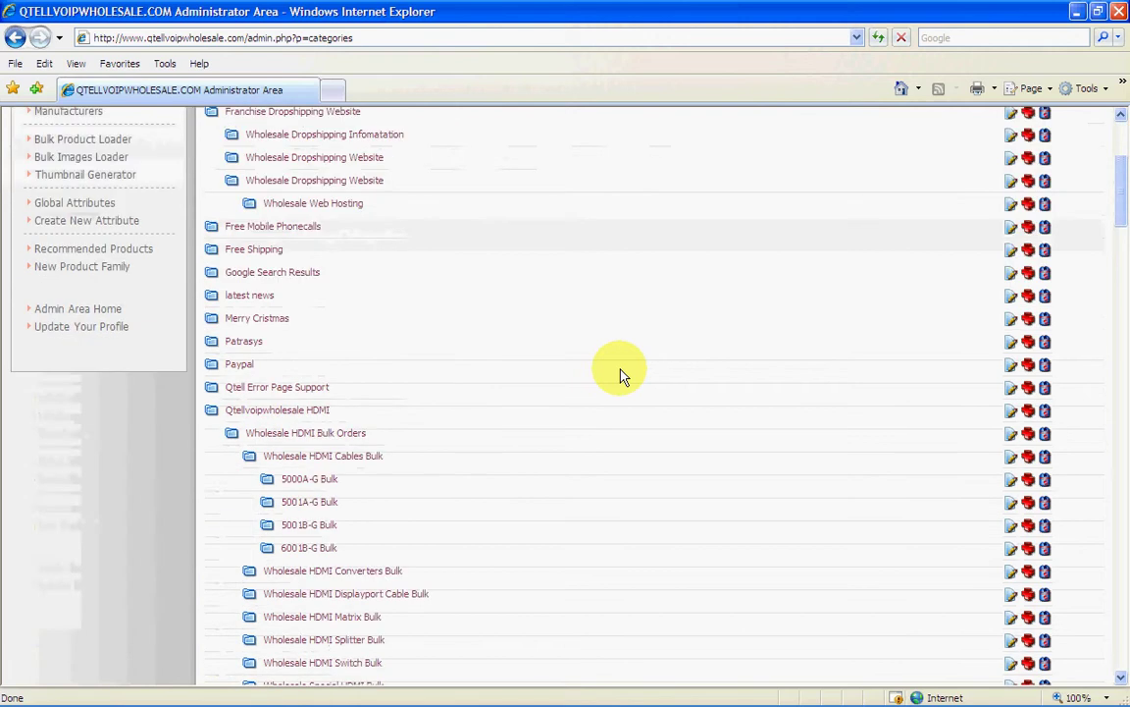
pyautogui.scroll(-2, 620, 374)
pyautogui.scroll(3, 620, 374)
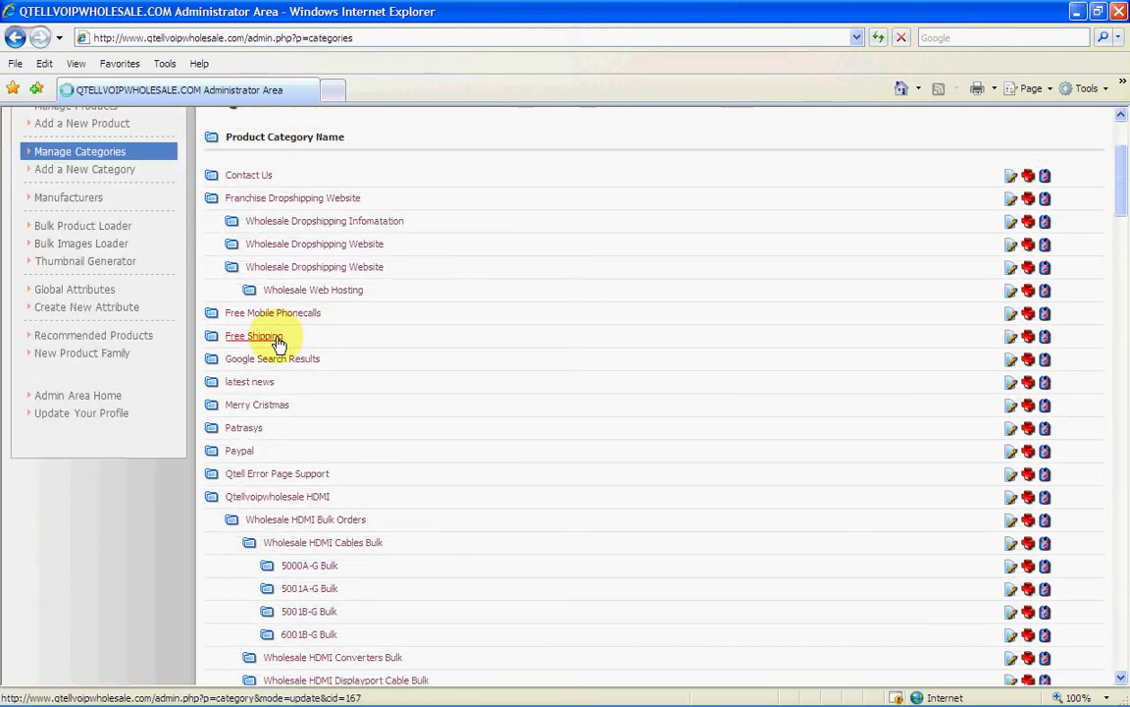
pyautogui.click(279, 337)
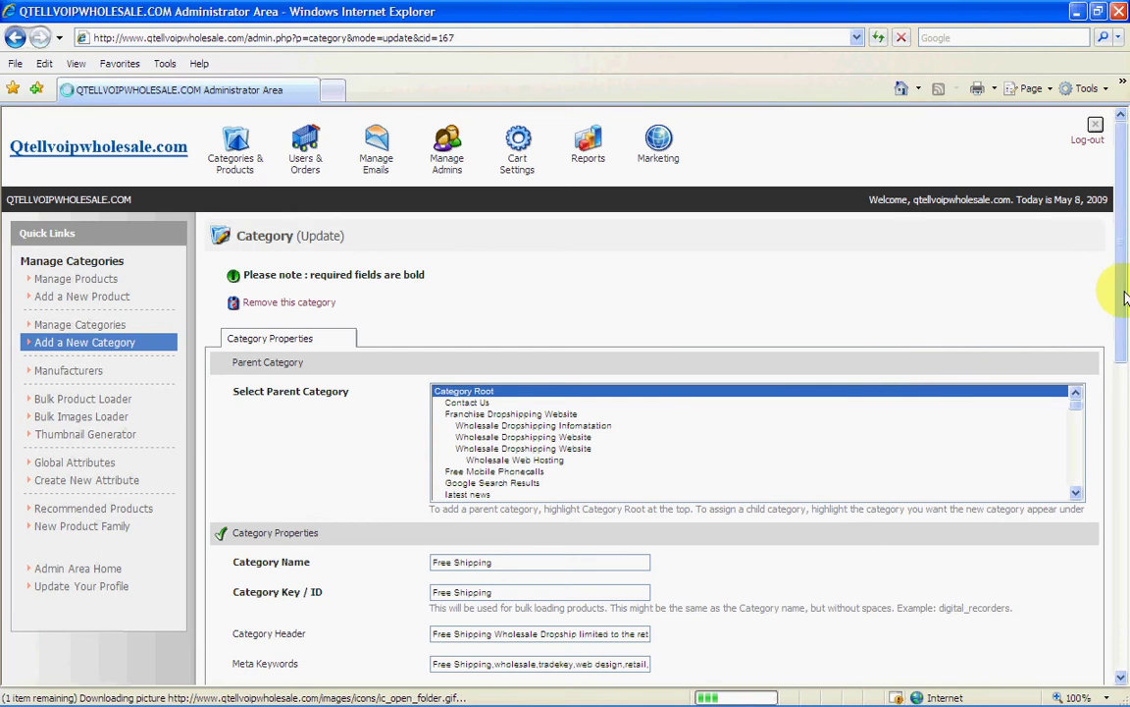
# - Use 'Edit HTML online' to turn the Category Description (Top of Page) into a rich-text editor
pyautogui.moveTo(1126, 297); pyautogui.dragTo(1121, 393)
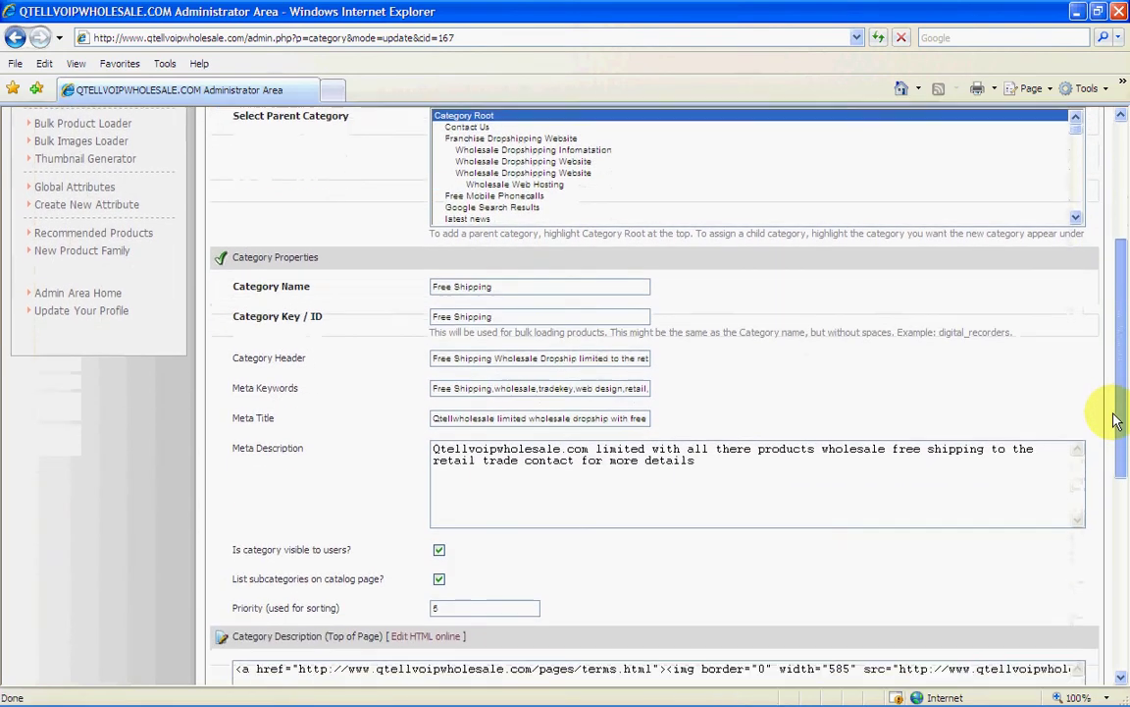
pyautogui.moveTo(1116, 420); pyautogui.dragTo(1102, 525)
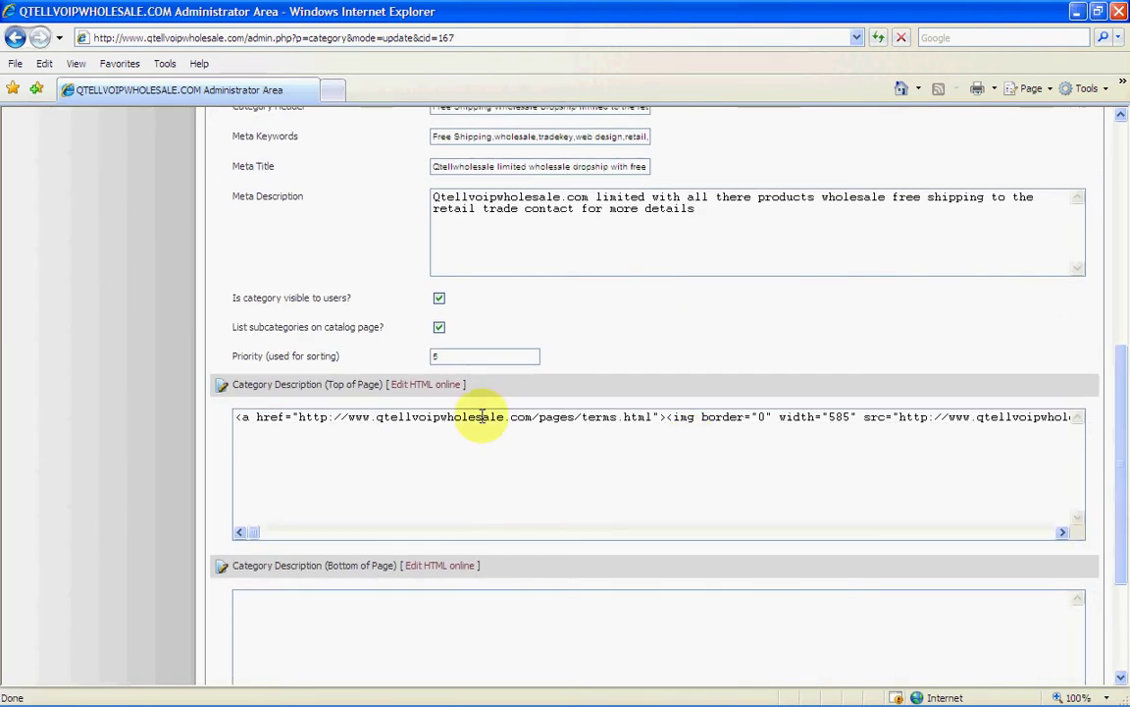
pyautogui.click(425, 385)
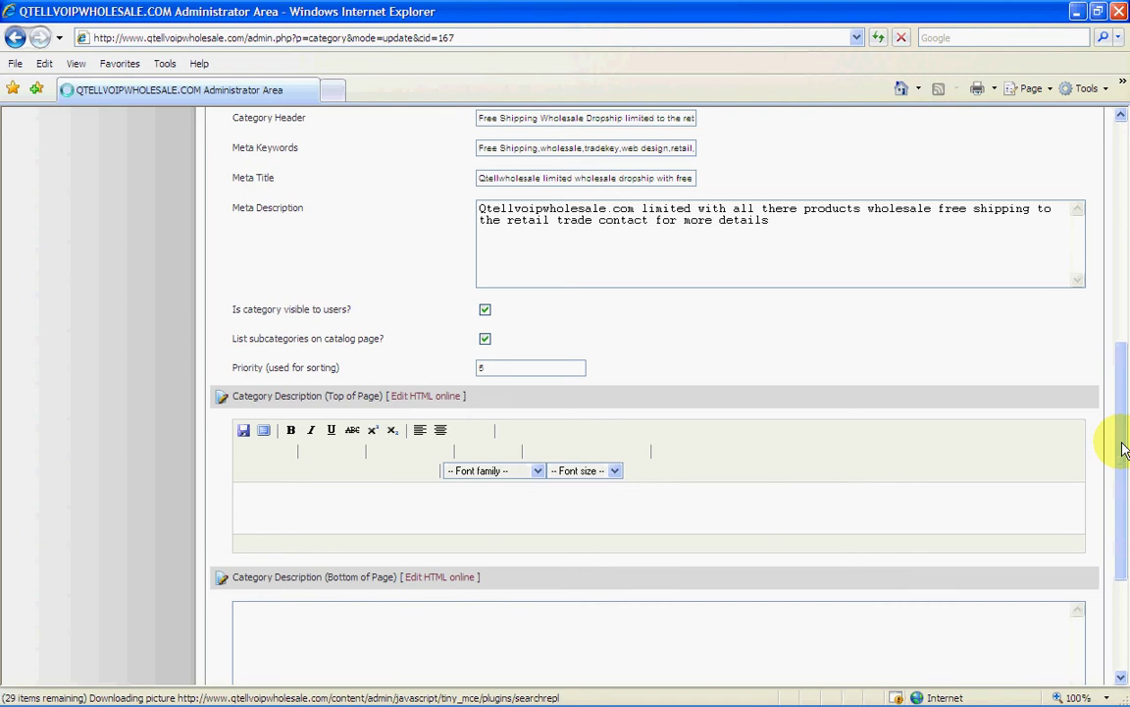
pyautogui.moveTo(1124, 449); pyautogui.dragTo(1110, 487)
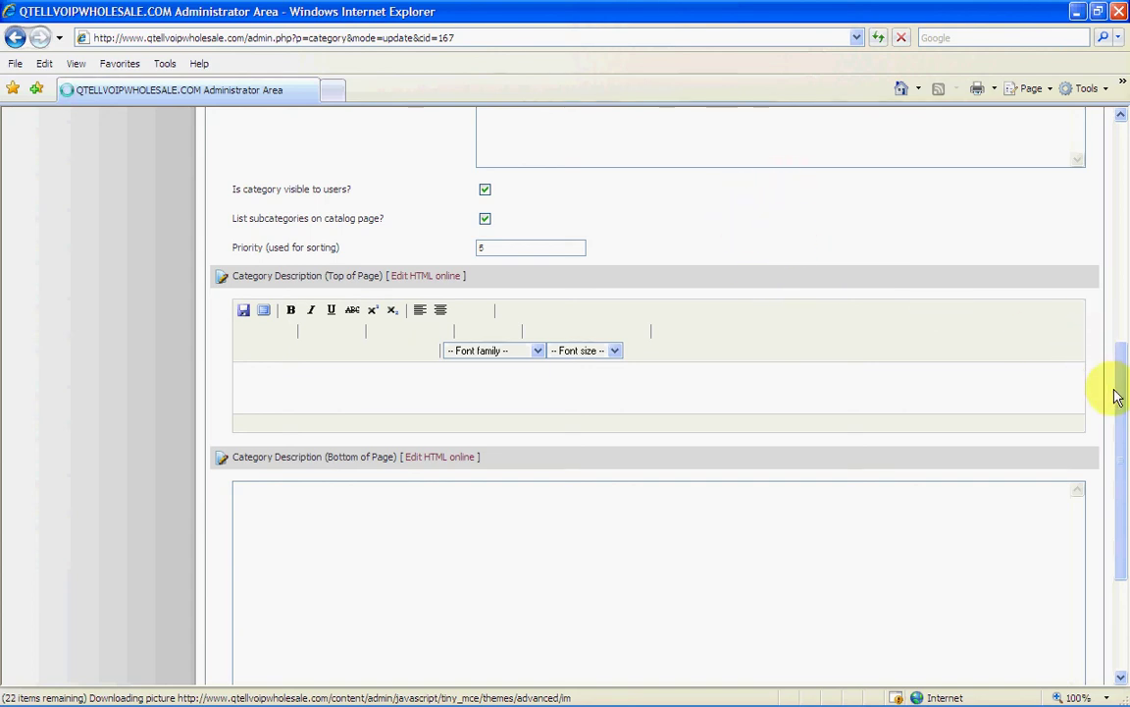
# - Scroll through the parcels photo, free-shipping offer text and enquiry form, then return to the top
pyautogui.moveTo(1125, 410); pyautogui.dragTo(1127, 422)
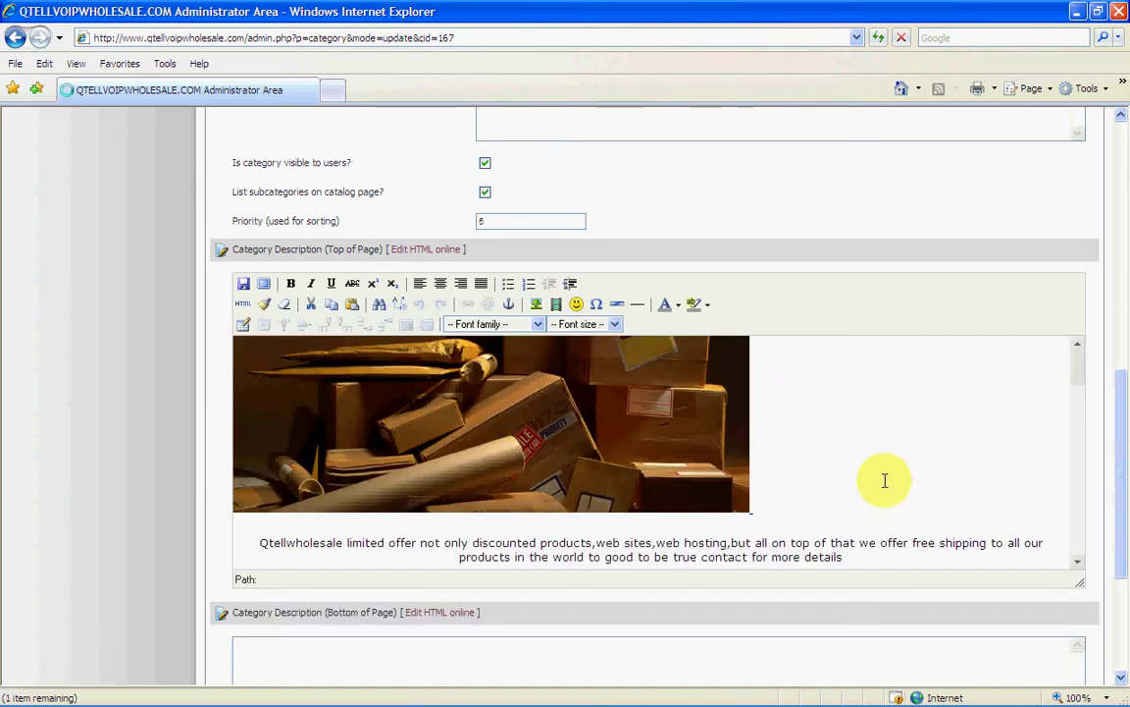
pyautogui.moveTo(1078, 376)
pyautogui.mouseDown()
pyautogui.moveTo(1074, 461)
pyautogui.moveTo(1070, 445)
pyautogui.mouseUp()
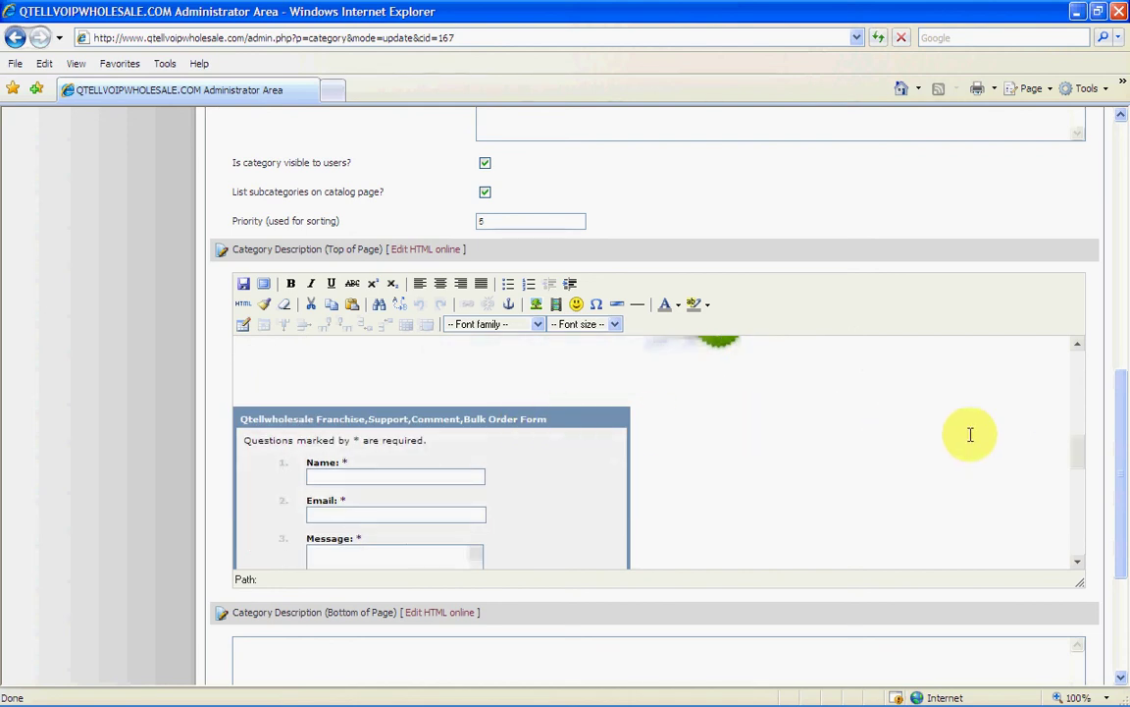
pyautogui.moveTo(1078, 457)
pyautogui.mouseDown()
pyautogui.moveTo(1065, 495)
pyautogui.moveTo(1075, 549)
pyautogui.moveTo(1072, 447)
pyautogui.moveTo(1072, 554)
pyautogui.mouseUp()
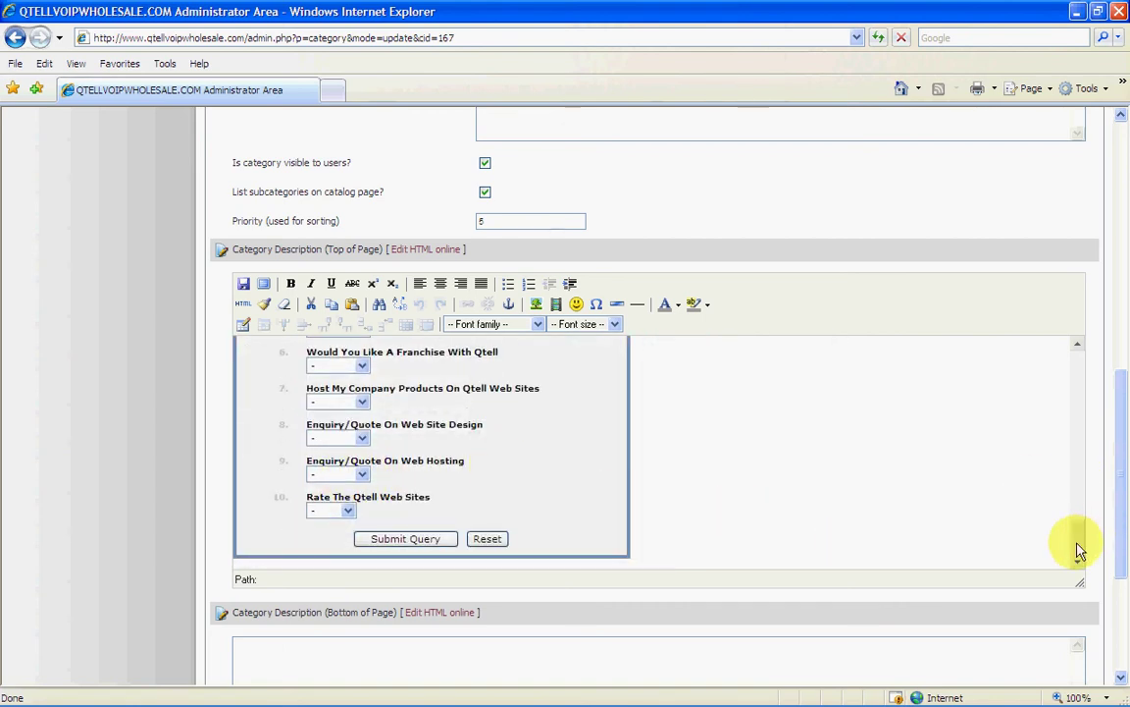
pyautogui.moveTo(1078, 542); pyautogui.dragTo(1076, 369)
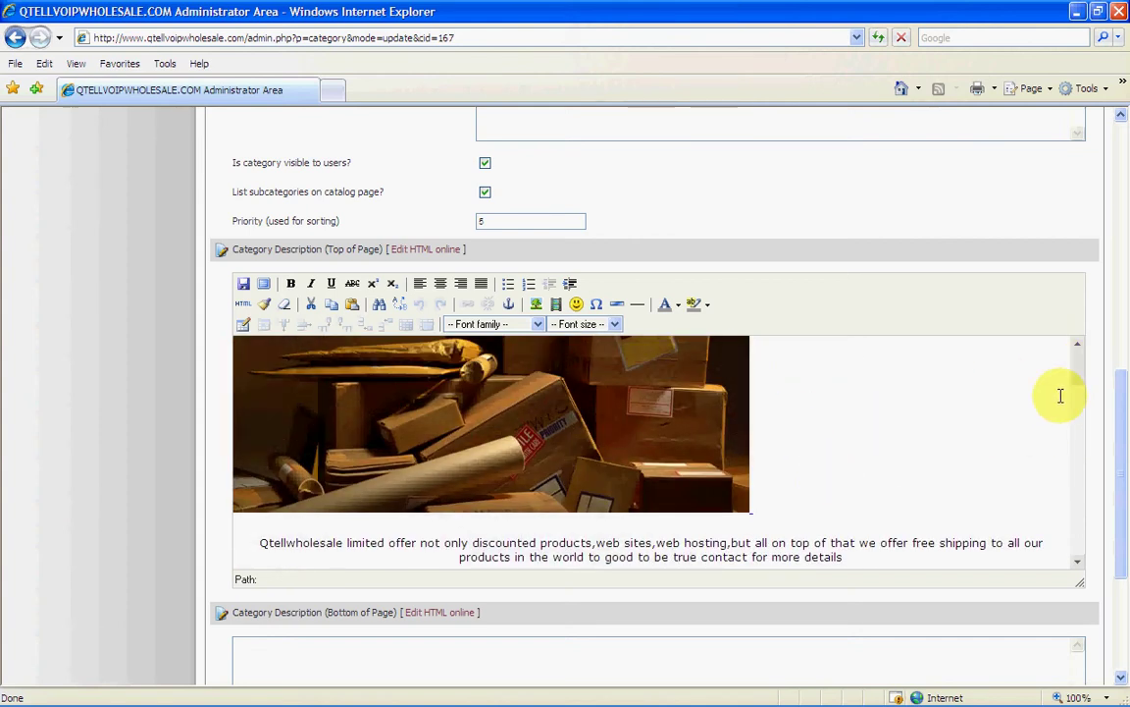
pyautogui.moveTo(1125, 419); pyautogui.dragTo(1124, 162)
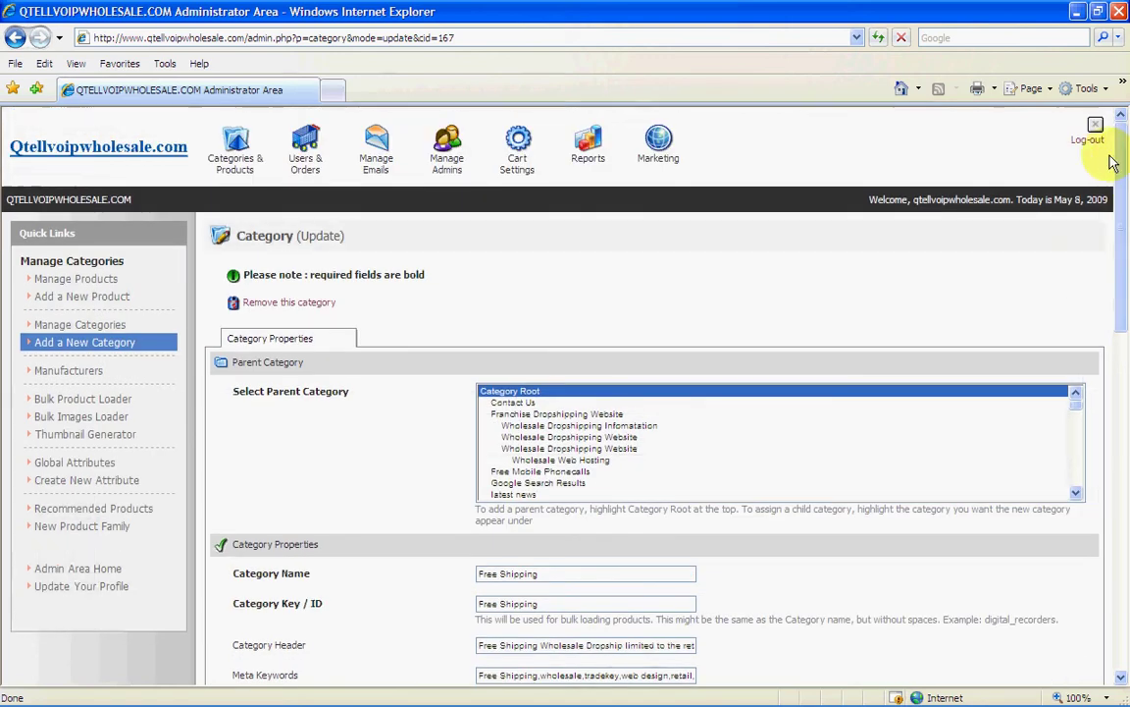